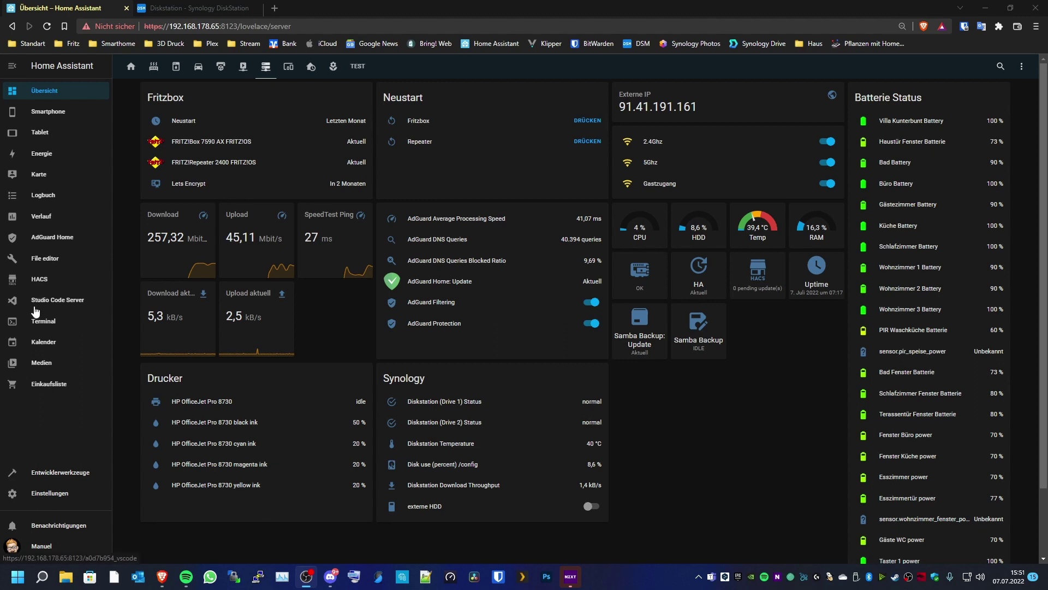
- Open the add-on store from the settings and browse the available add-ons
{"action": "left_click", "coordinate": [43, 494]}
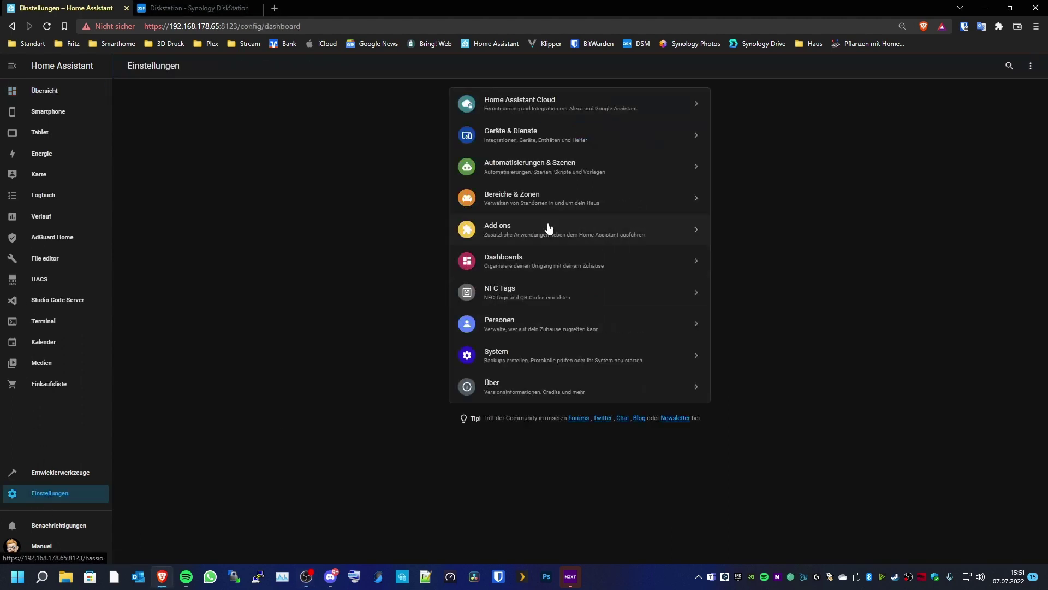
{"action": "left_click", "coordinate": [505, 236]}
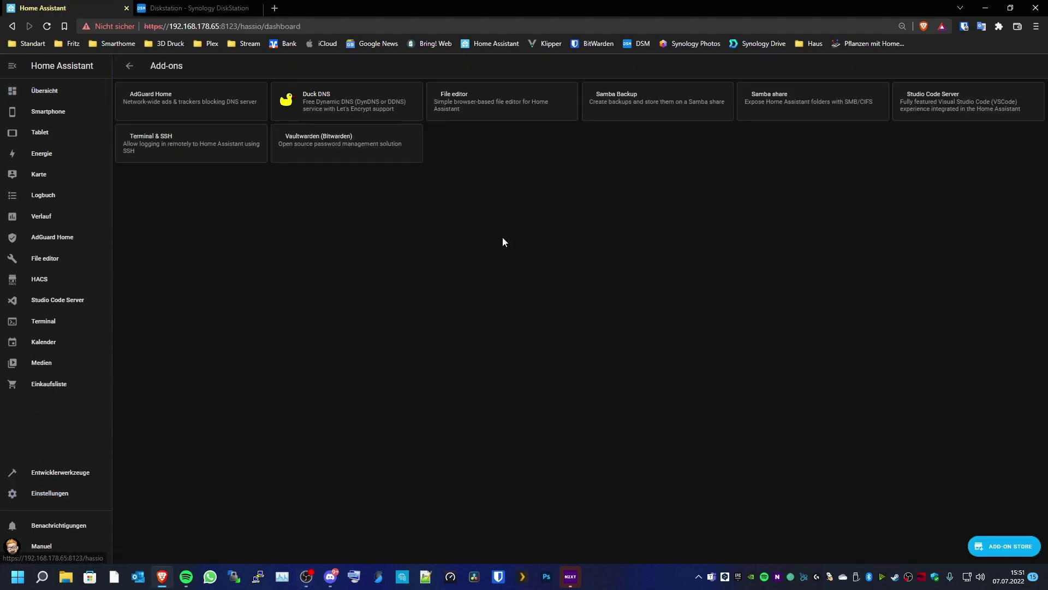
{"action": "left_click", "coordinate": [1004, 546]}
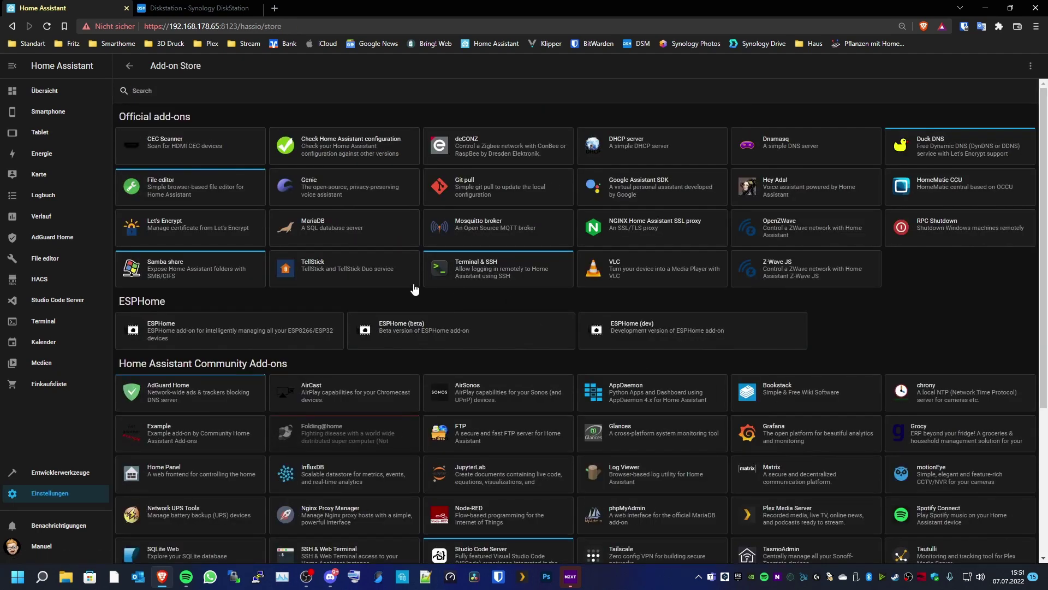
{"action": "scroll", "coordinate": [424, 270], "scroll_direction": "down", "scroll_amount": 4}
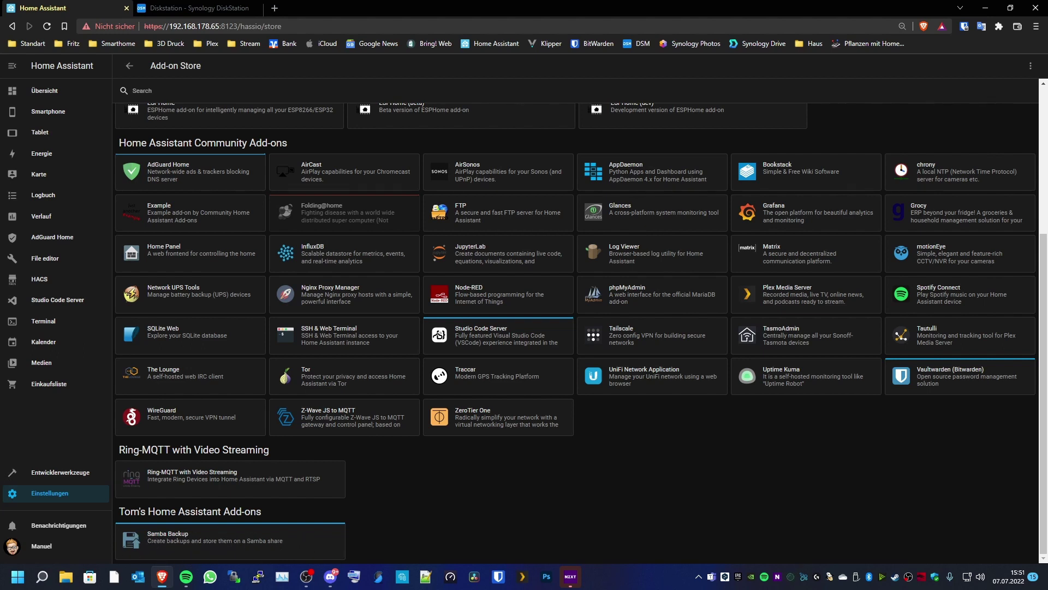
{"action": "scroll", "coordinate": [262, 532], "scroll_direction": "up", "scroll_amount": 4}
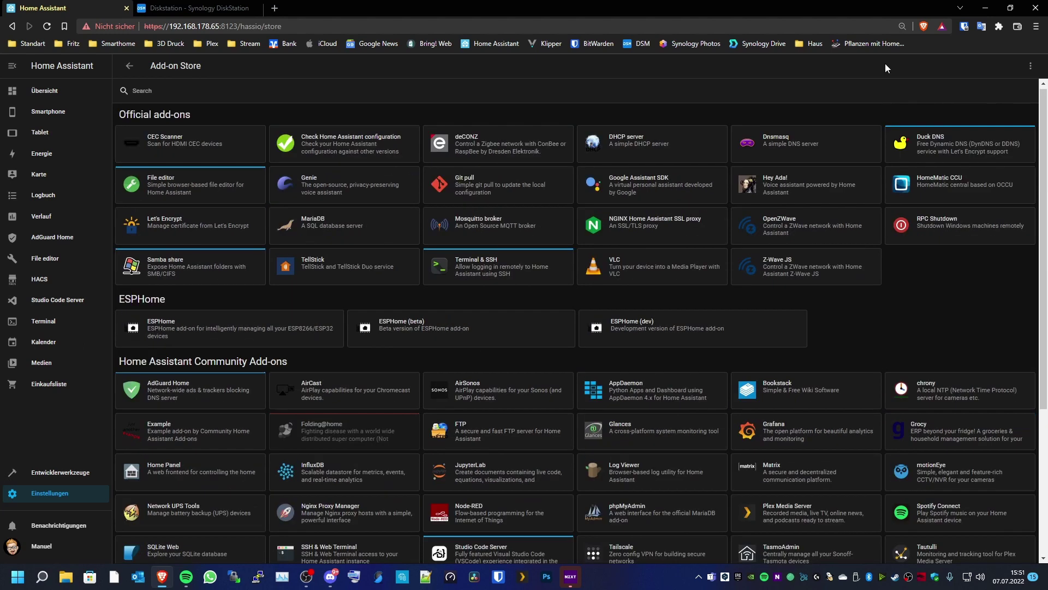
- Examine the repository URL of Tom's Home Assistant Add-ons in the repository manager and locate its Samba Backup entry in the store
{"action": "left_click", "coordinate": [1031, 66]}
{"action": "left_click", "coordinate": [997, 90]}
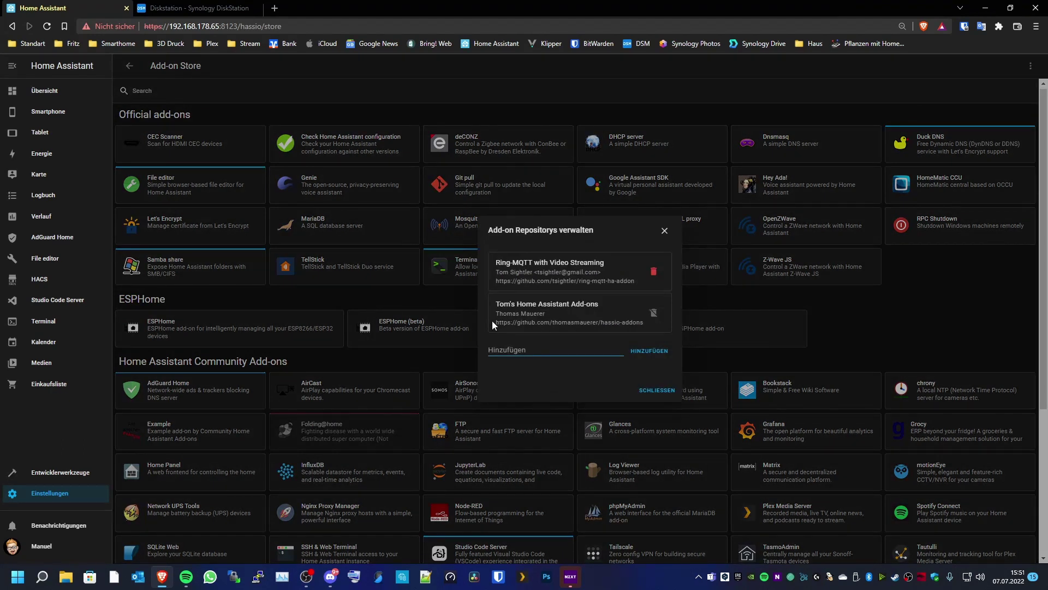
{"action": "left_click_drag", "start_coordinate": [493, 322], "coordinate": [646, 324]}
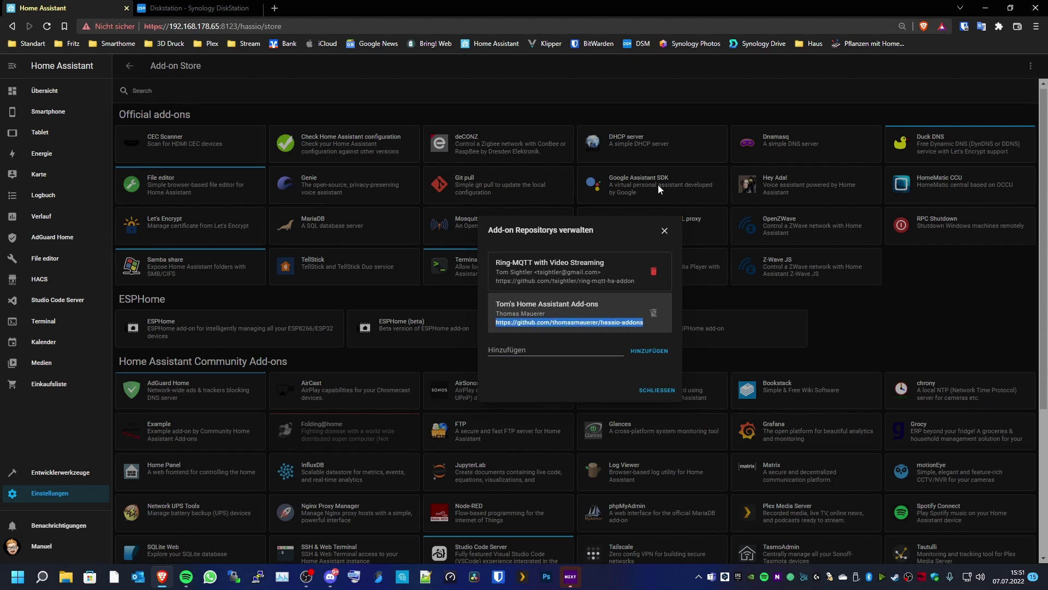
{"action": "left_click", "coordinate": [665, 231]}
{"action": "scroll", "coordinate": [198, 384], "scroll_direction": "down", "scroll_amount": 5}
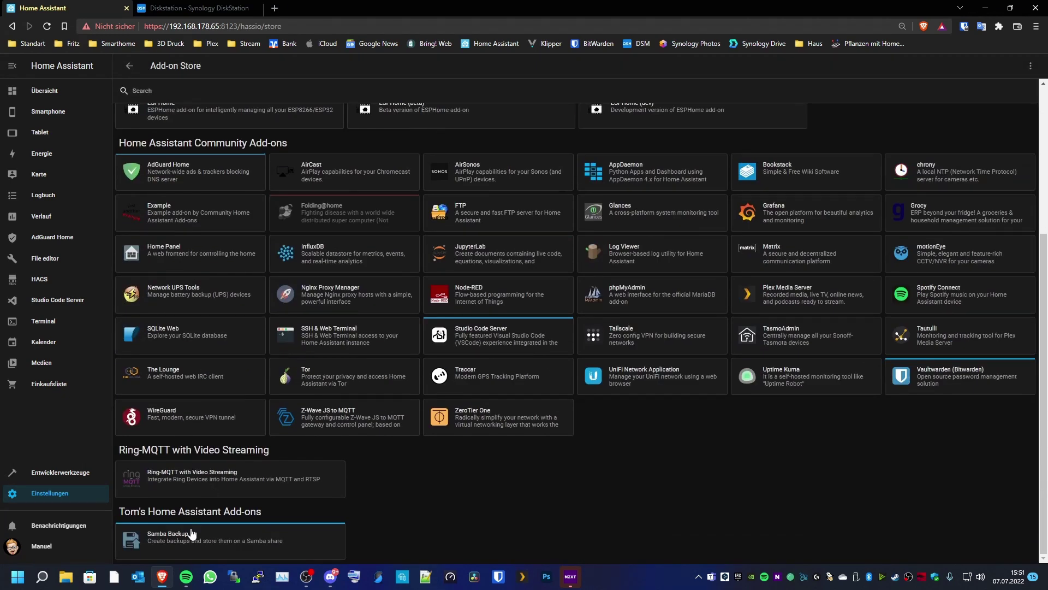
{"action": "scroll", "coordinate": [164, 492], "scroll_direction": "up", "scroll_amount": 5}
- Open the configuration of the installed Samba Backup add-on
{"action": "left_click", "coordinate": [49, 498]}
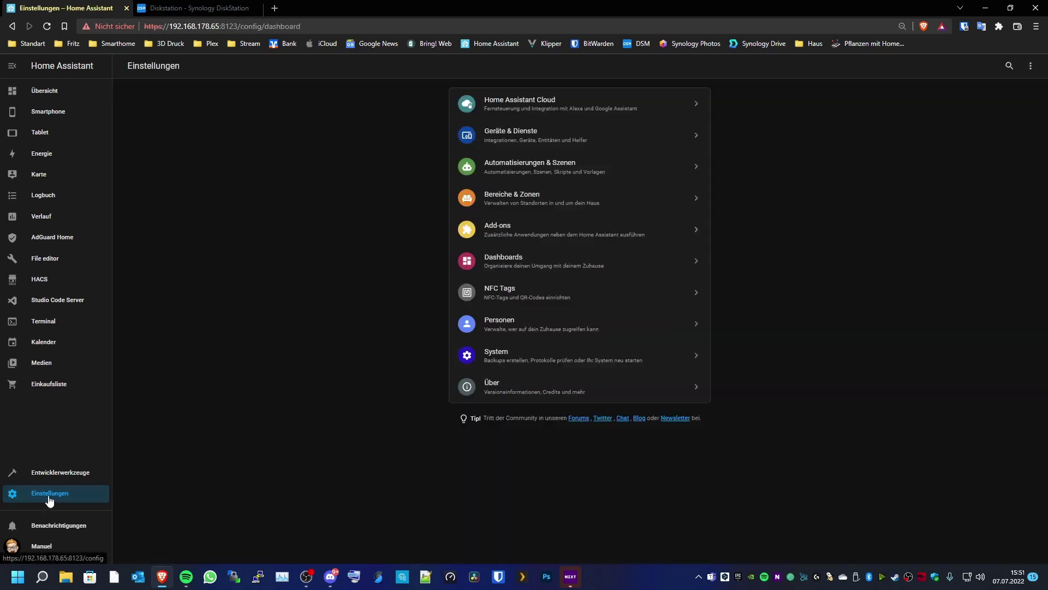
{"action": "left_click", "coordinate": [519, 235]}
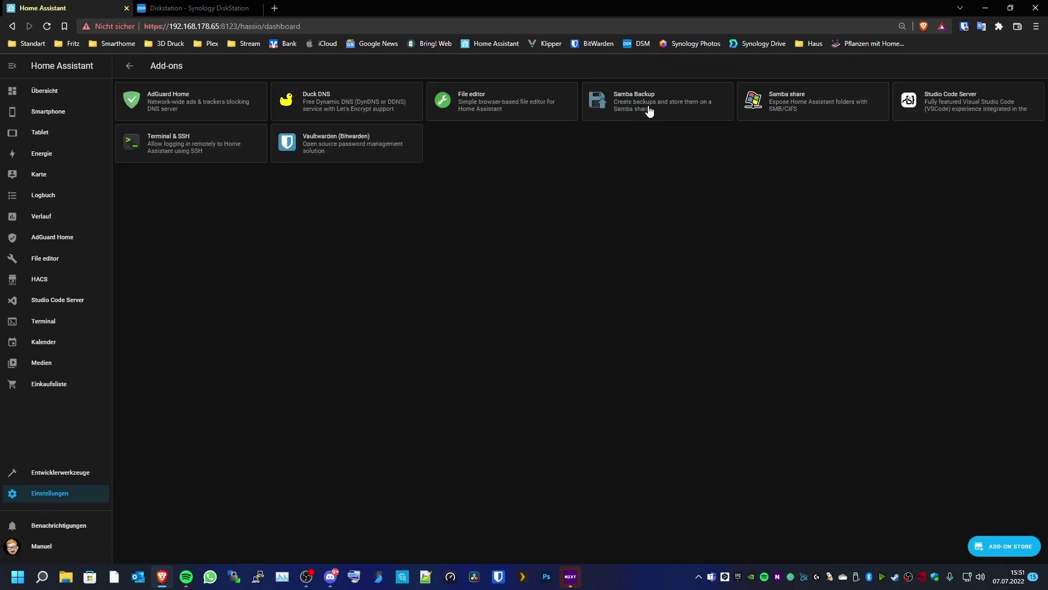
{"action": "left_click", "coordinate": [650, 109]}
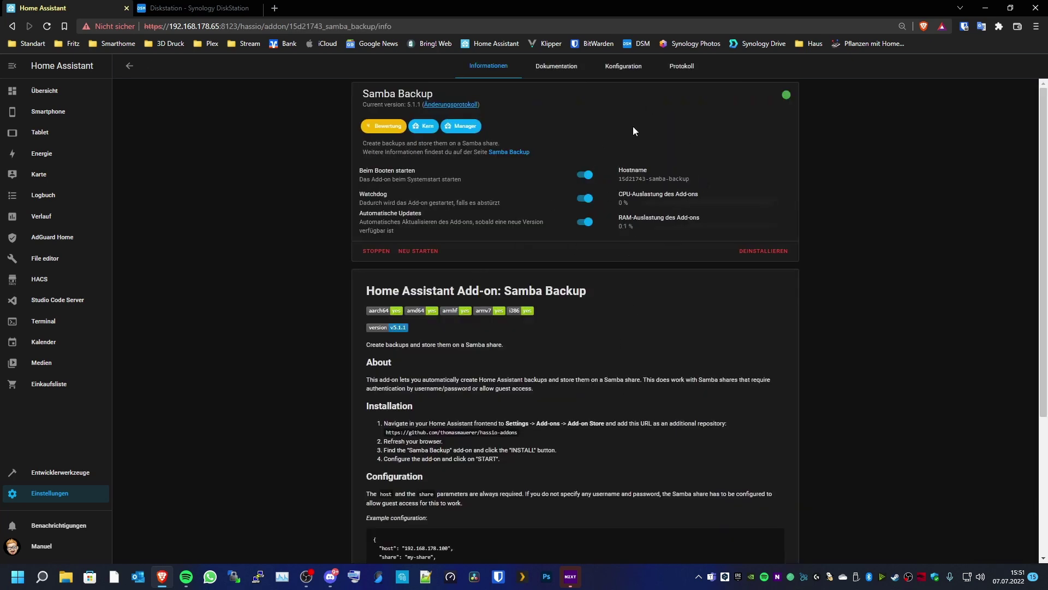
{"action": "left_click", "coordinate": [631, 75]}
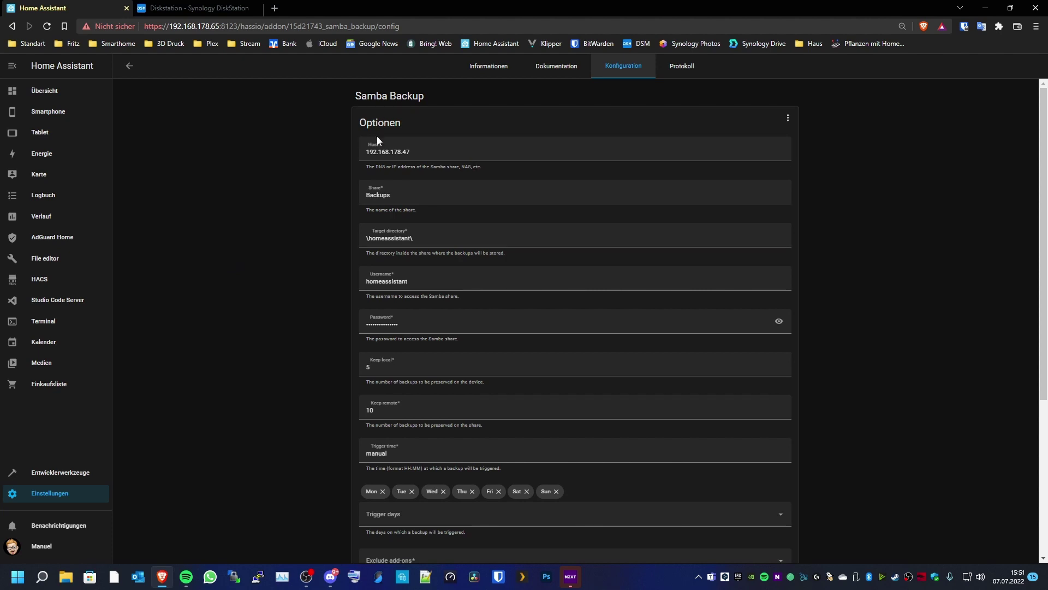
- Check the Host and Share settings against the Backups shared folder in the Synology DiskStation's File Station, and return to Home Assistant
{"action": "left_click_drag", "start_coordinate": [427, 153], "coordinate": [357, 156]}
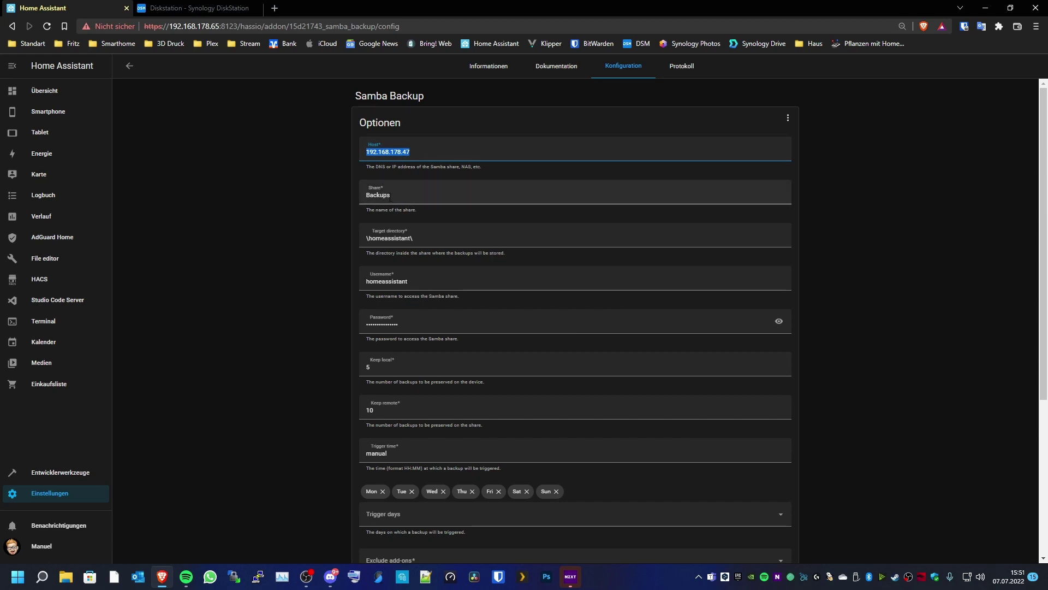
{"action": "double_click", "coordinate": [365, 195]}
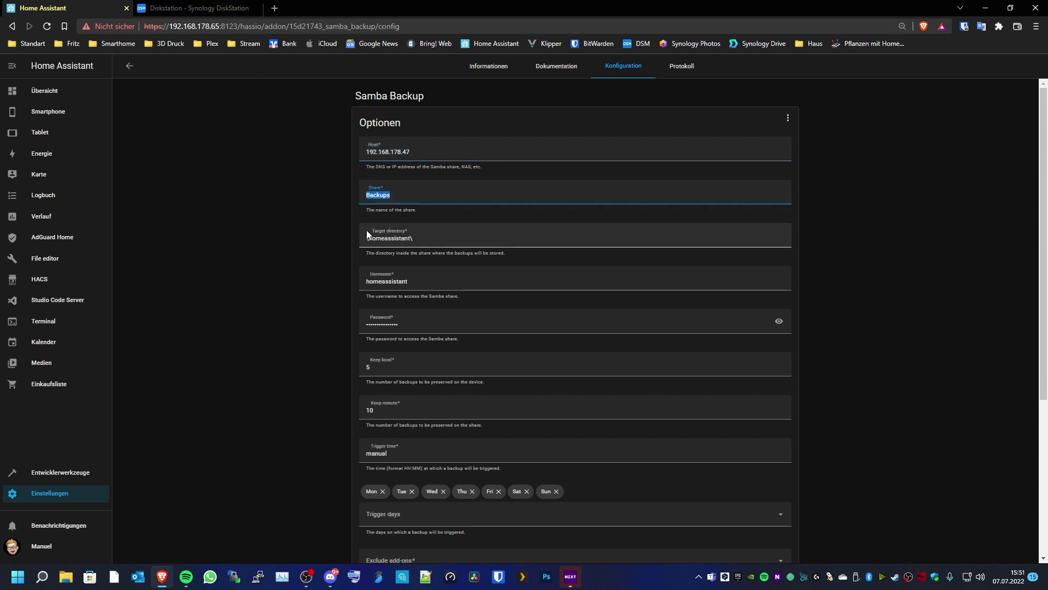
{"action": "left_click", "coordinate": [190, 11]}
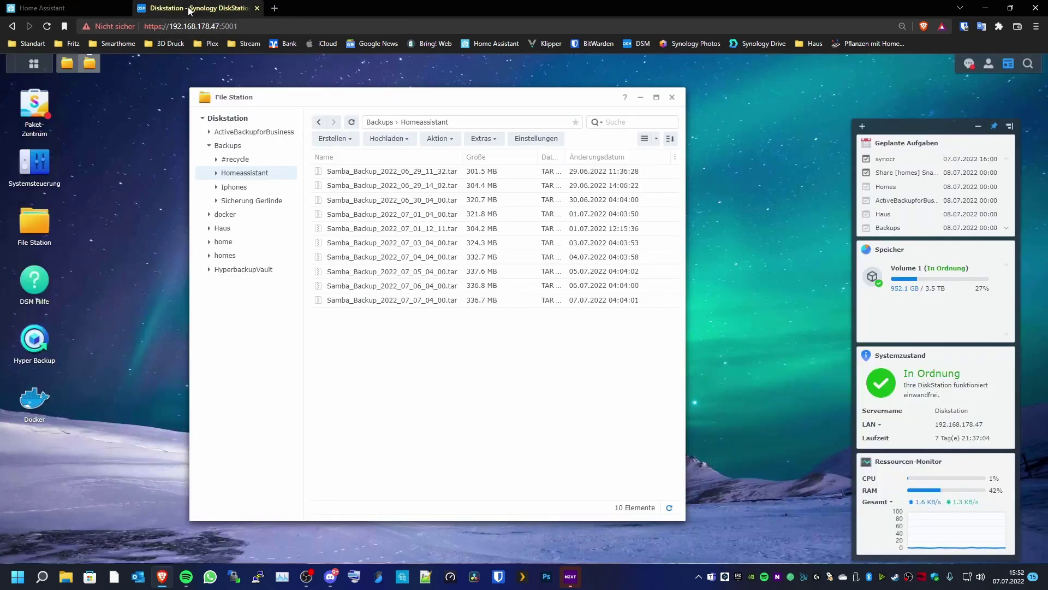
{"action": "left_click", "coordinate": [214, 150]}
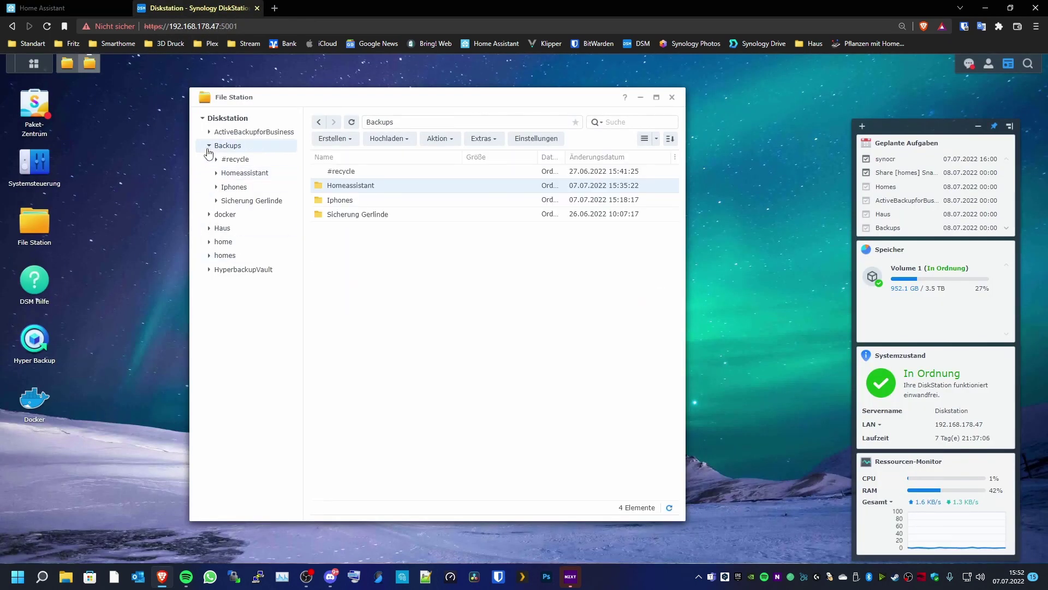
{"action": "left_click", "coordinate": [209, 147]}
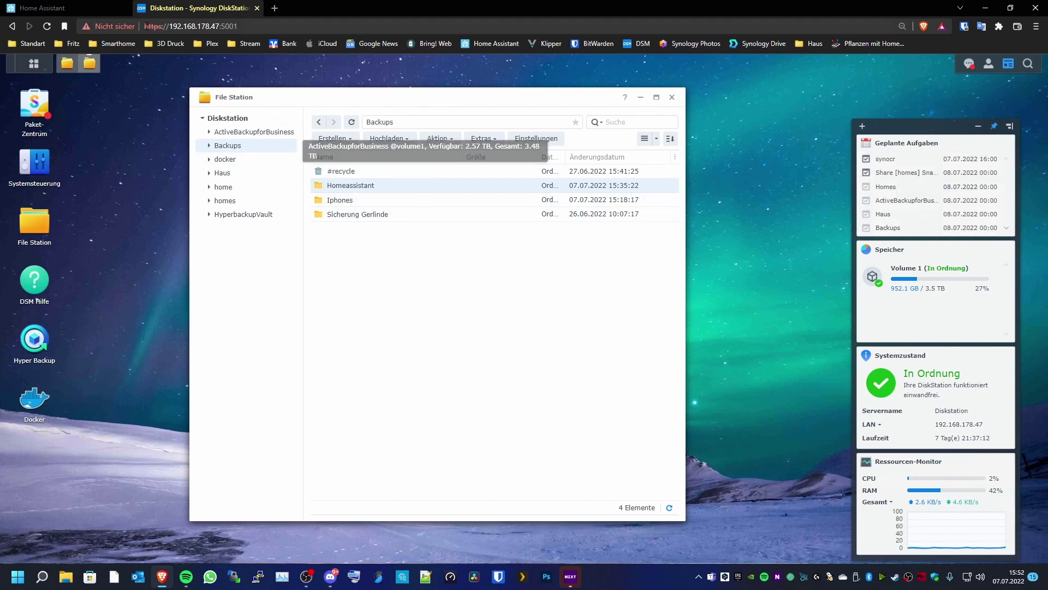
{"action": "left_click", "coordinate": [60, 15]}
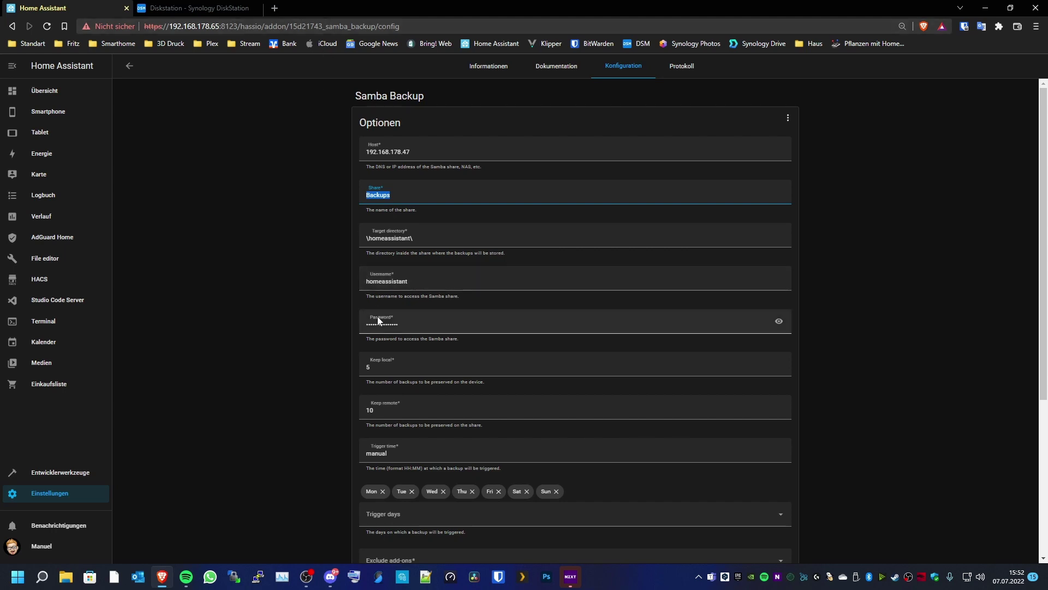
- Open fritz.box in a new browser tab, proceed past the certificate warning and log in to the FRITZ!Box with the account password
{"action": "left_click", "coordinate": [274, 9]}
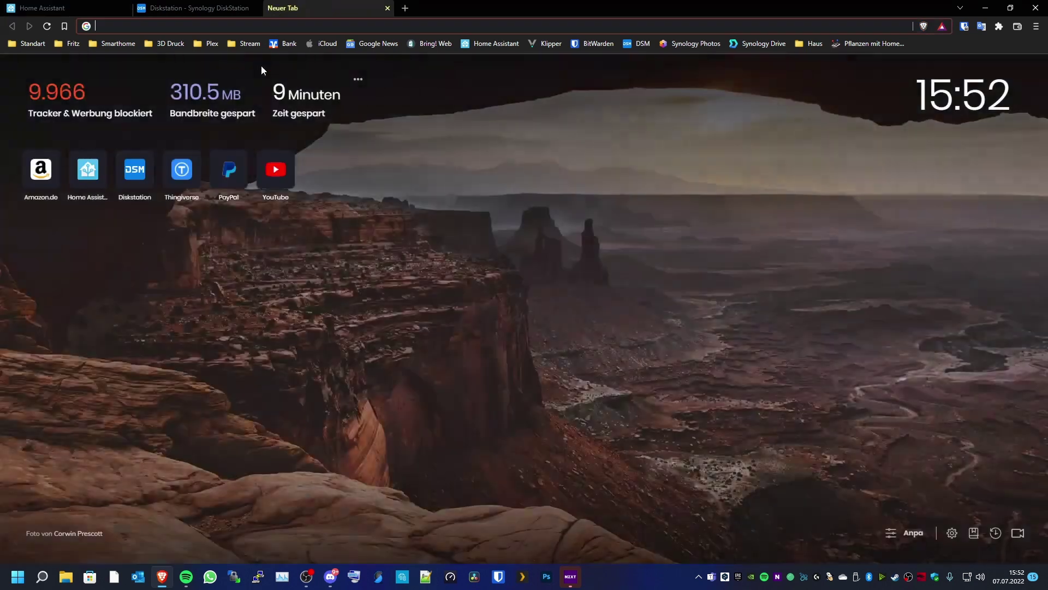
{"action": "type", "text": "fritz.box"}
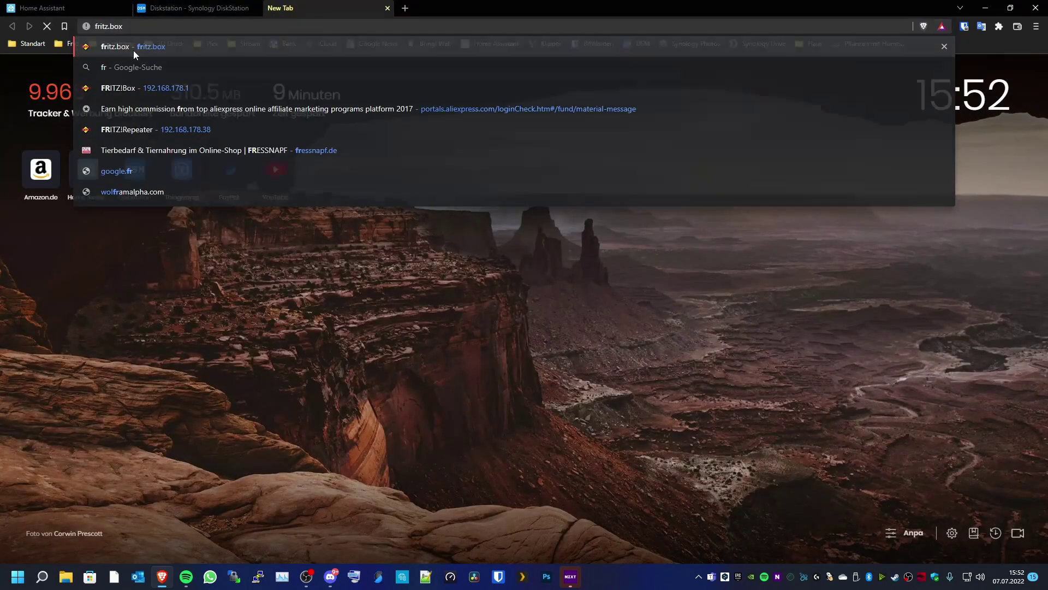
{"action": "left_click", "coordinate": [133, 49]}
{"action": "left_click", "coordinate": [384, 301]}
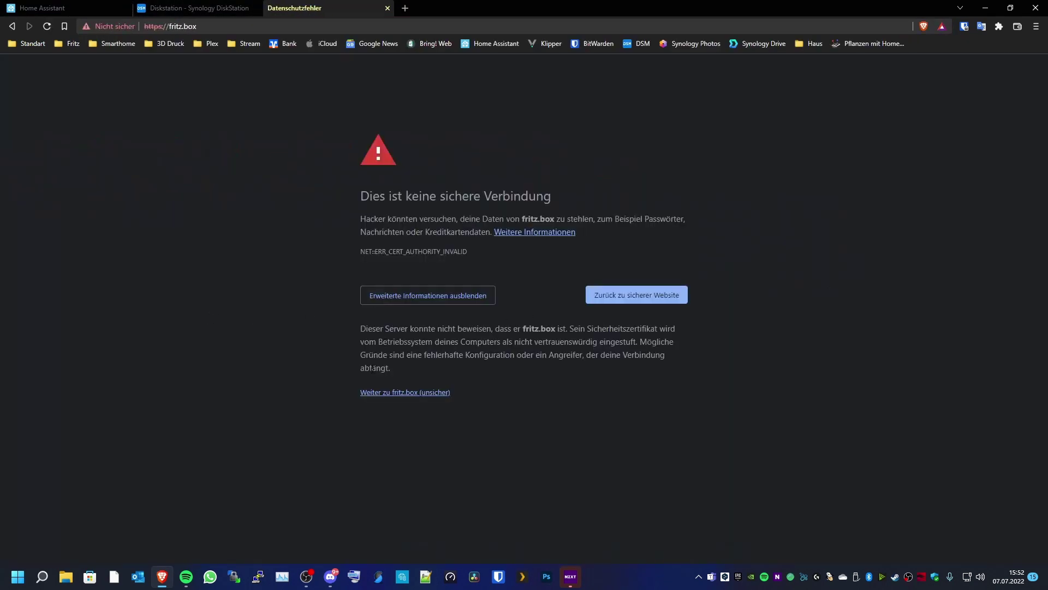
{"action": "left_click", "coordinate": [390, 393]}
{"action": "left_click", "coordinate": [215, 25]}
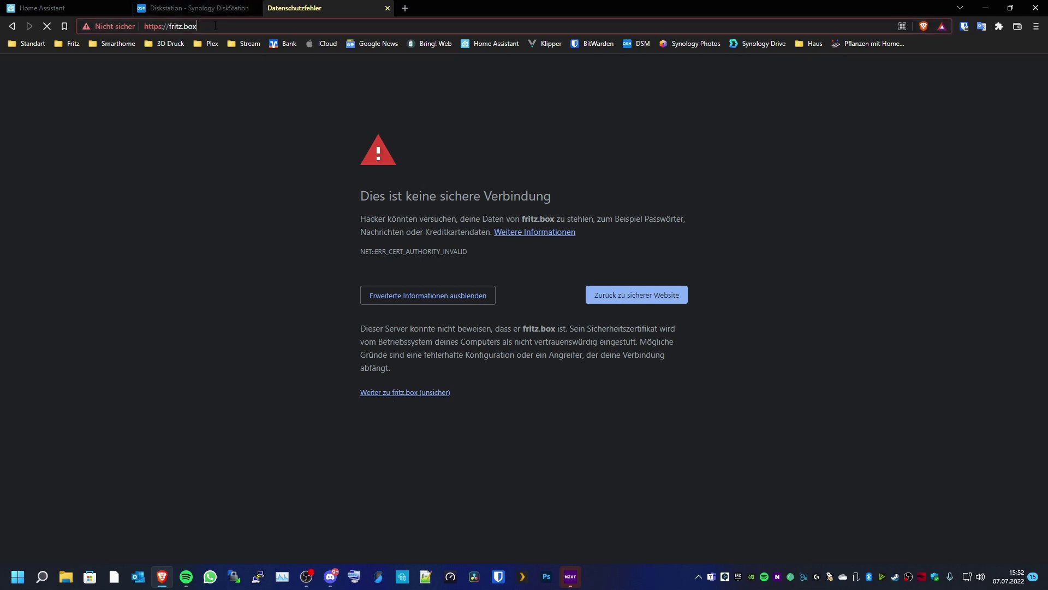
{"action": "type", "text": "192"}
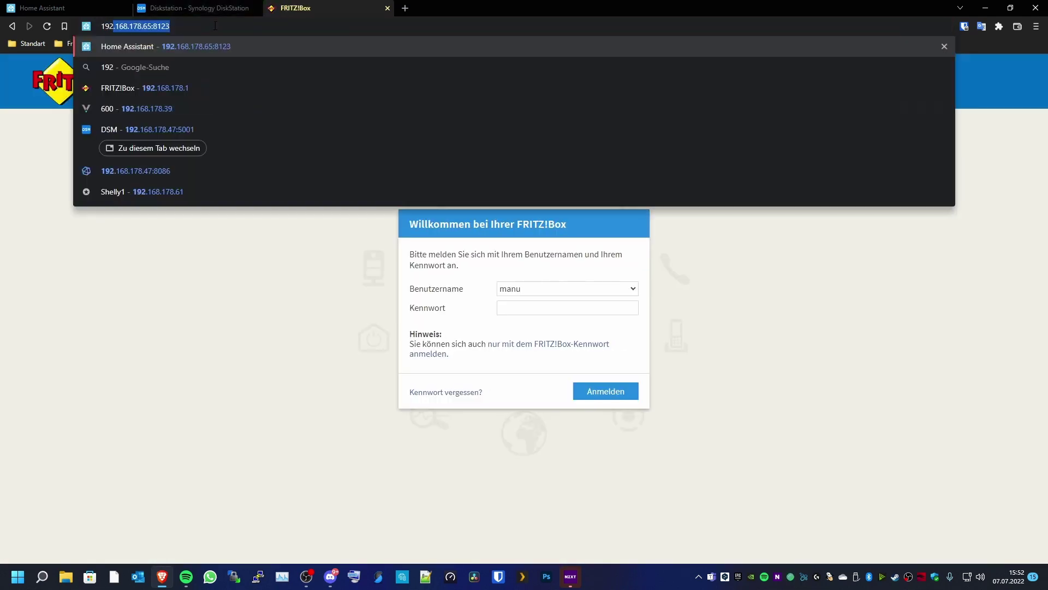
{"action": "left_click", "coordinate": [581, 308]}
{"action": "type", "text": "••••"}
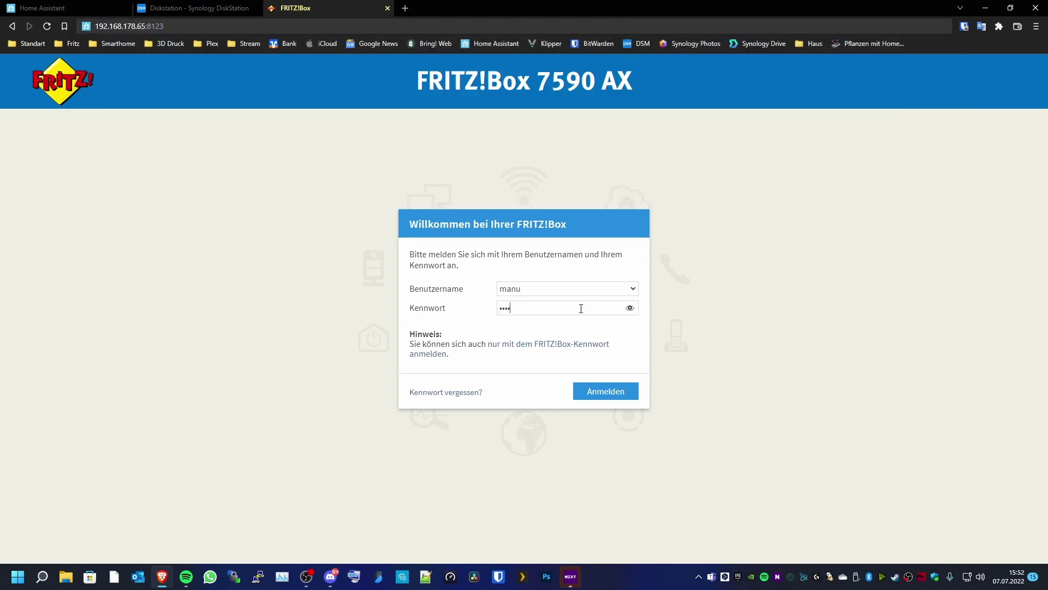
{"action": "key", "text": "Return"}
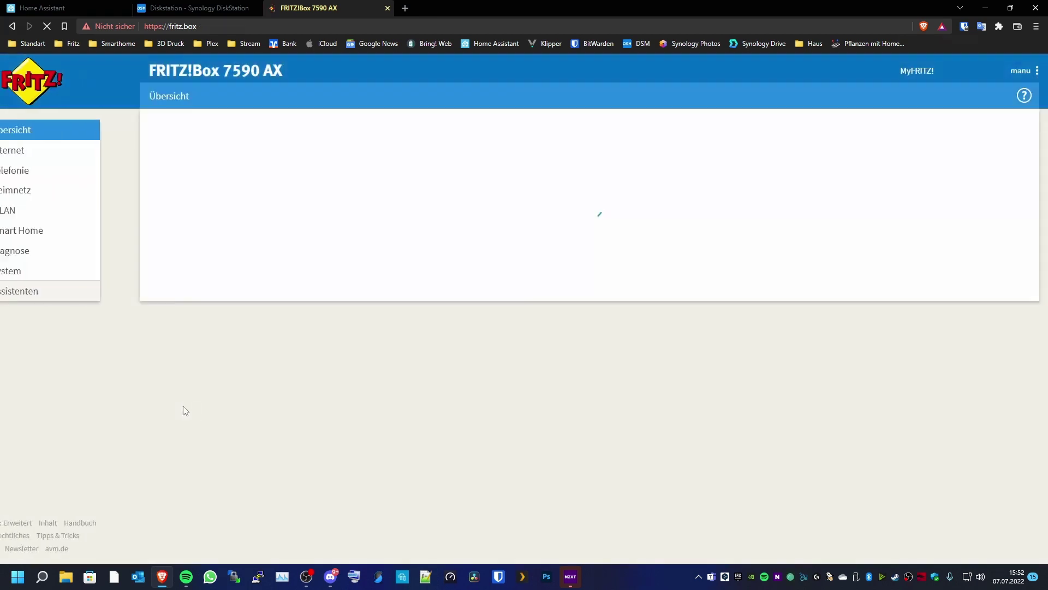
- Start a new FRITZ!Box user account with access to NAS contents, and leave the site without saving it
{"action": "left_click", "coordinate": [24, 272]}
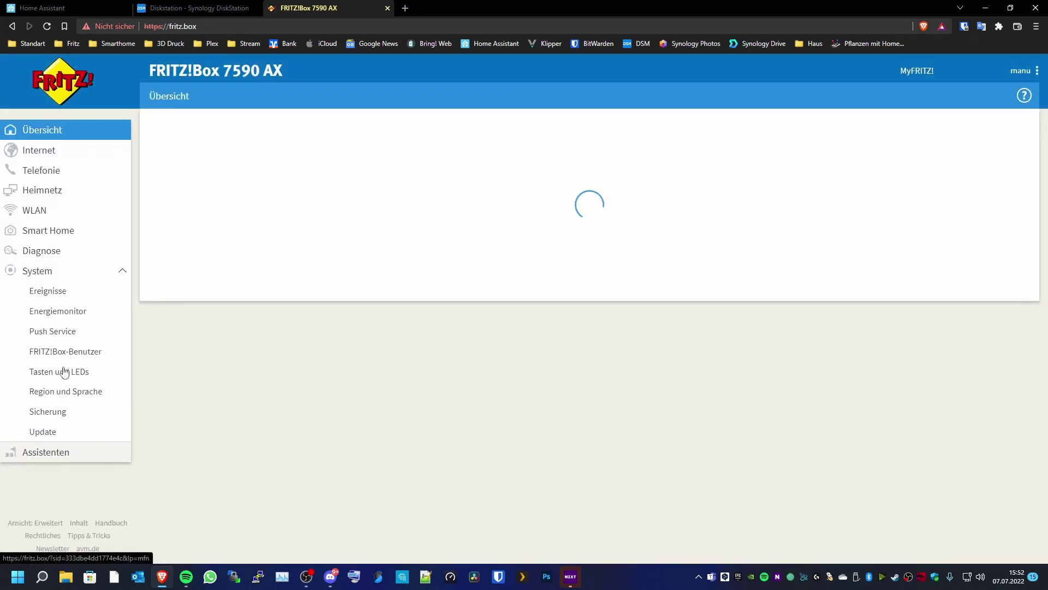
{"action": "left_click", "coordinate": [64, 352]}
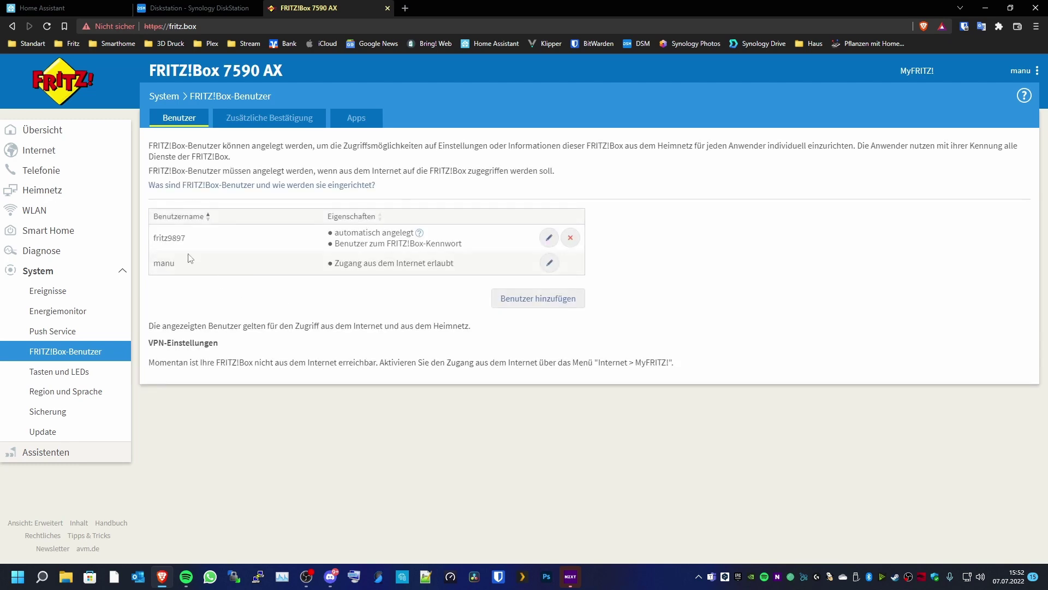
{"action": "left_click", "coordinate": [535, 299]}
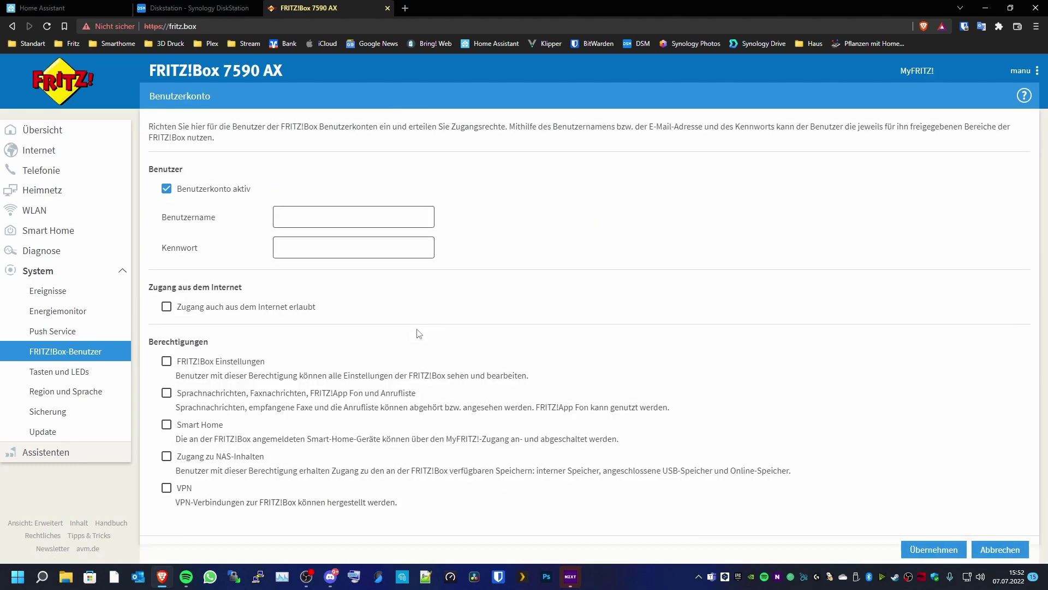
{"action": "left_click", "coordinate": [302, 217]}
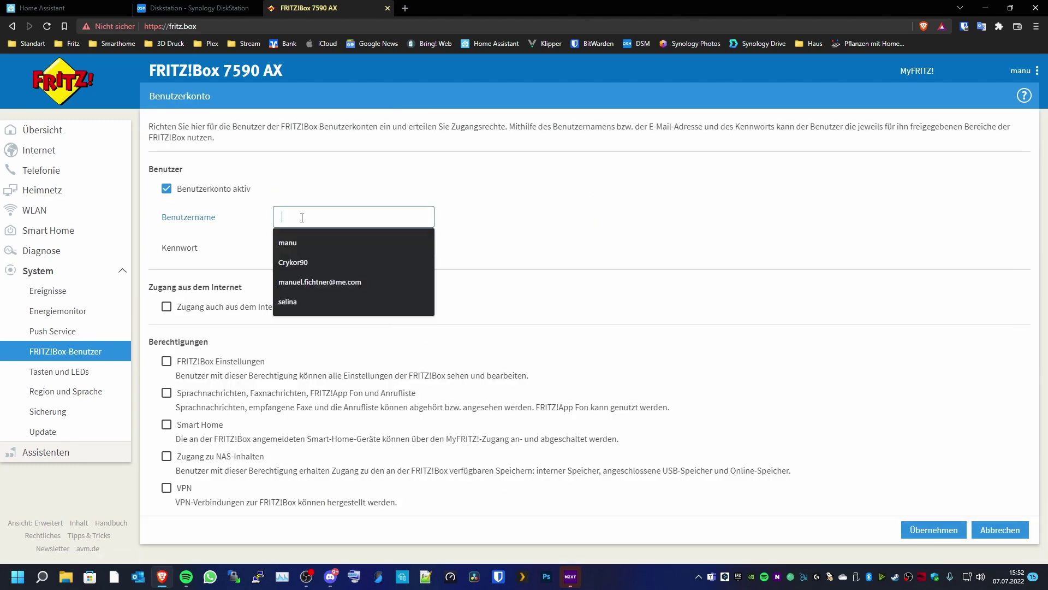
{"action": "left_click", "coordinate": [194, 328]}
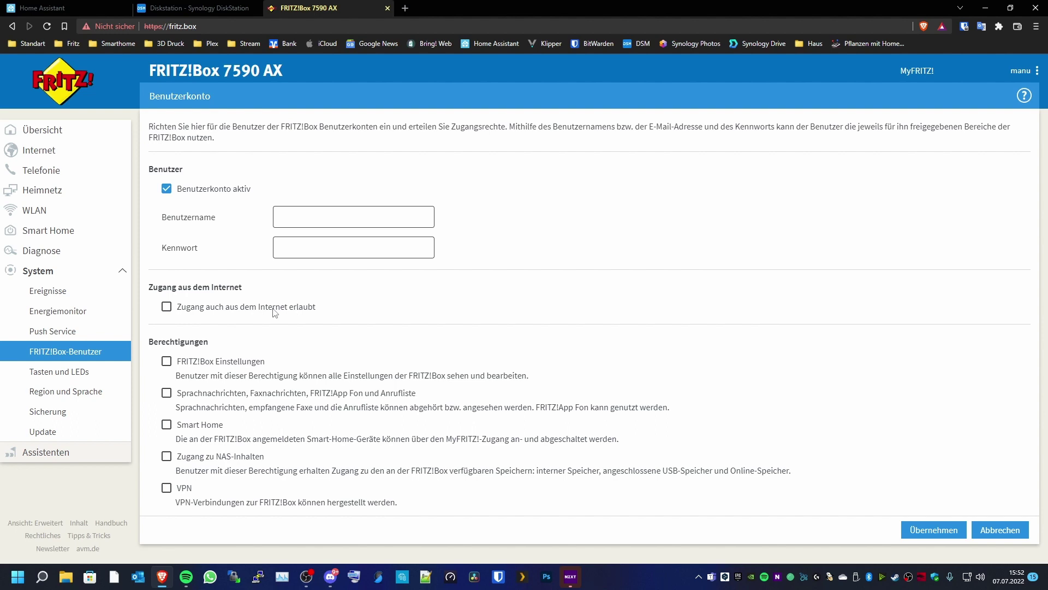
{"action": "left_click", "coordinate": [166, 458]}
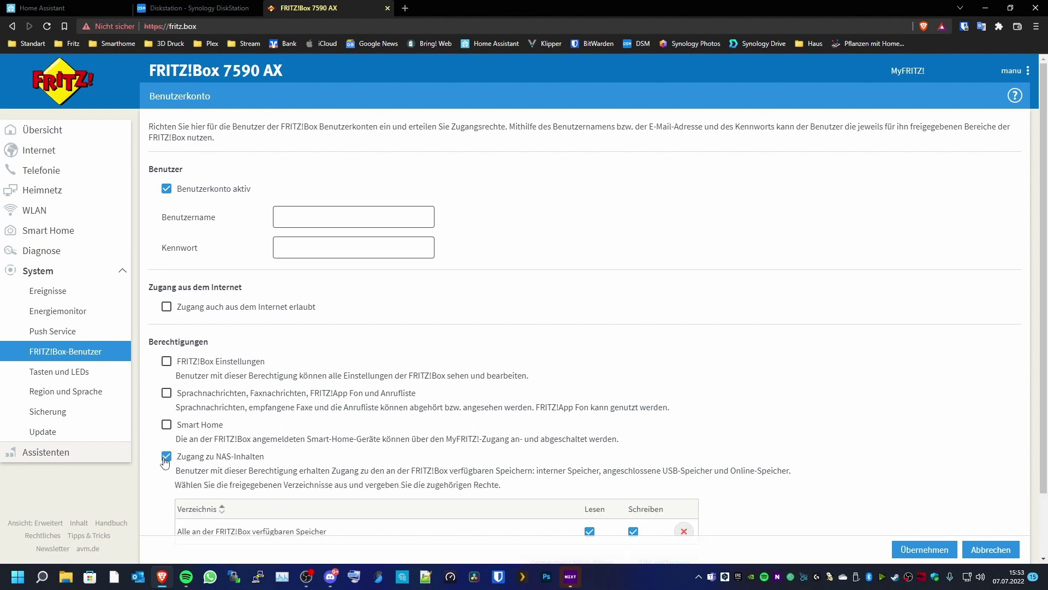
{"action": "scroll", "coordinate": [245, 461], "scroll_direction": "down", "scroll_amount": 2}
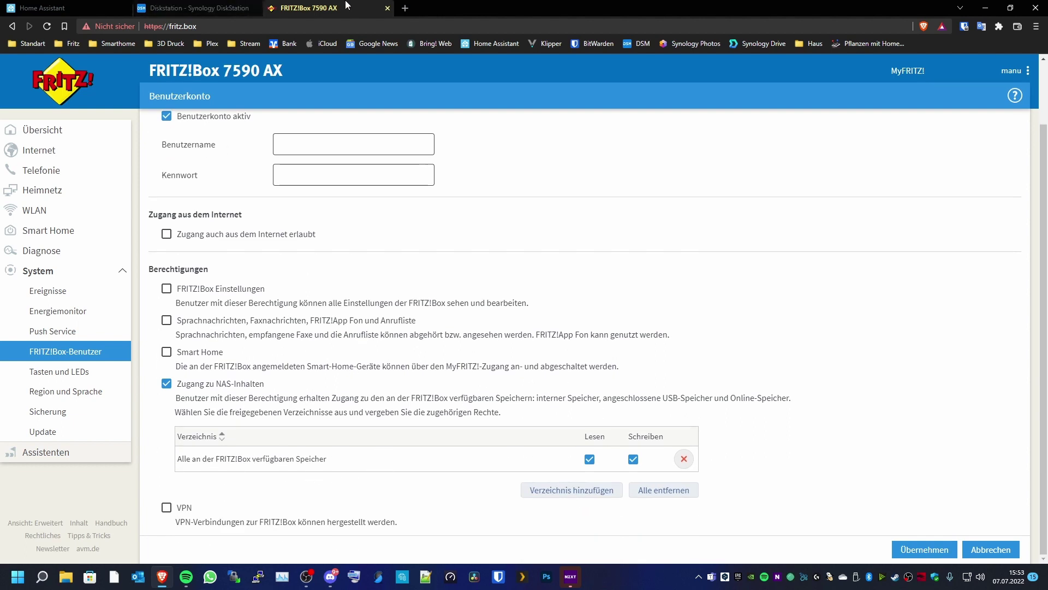
{"action": "left_click", "coordinate": [389, 9]}
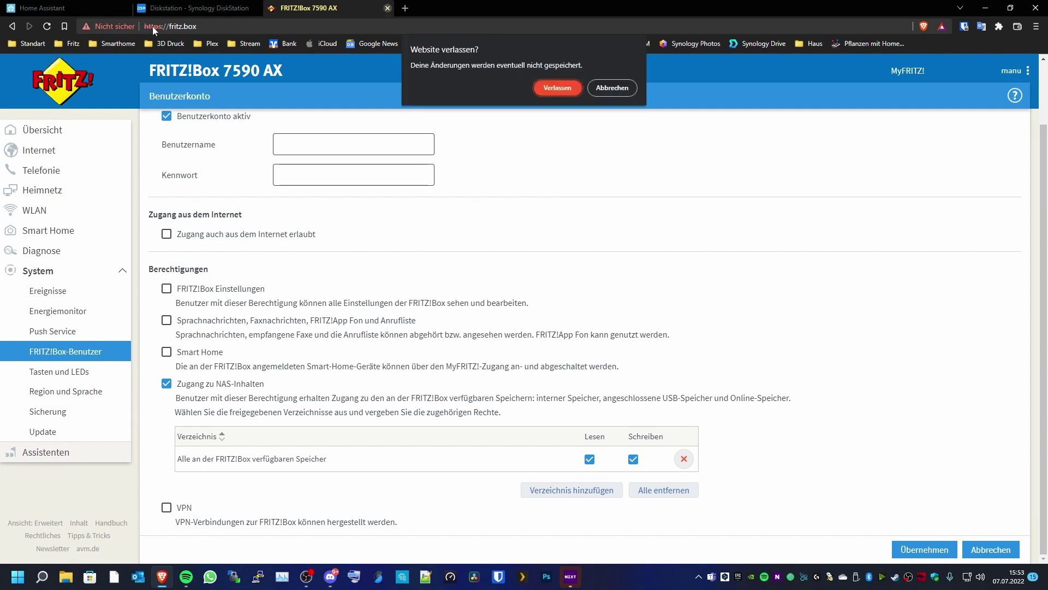
{"action": "left_click", "coordinate": [569, 91]}
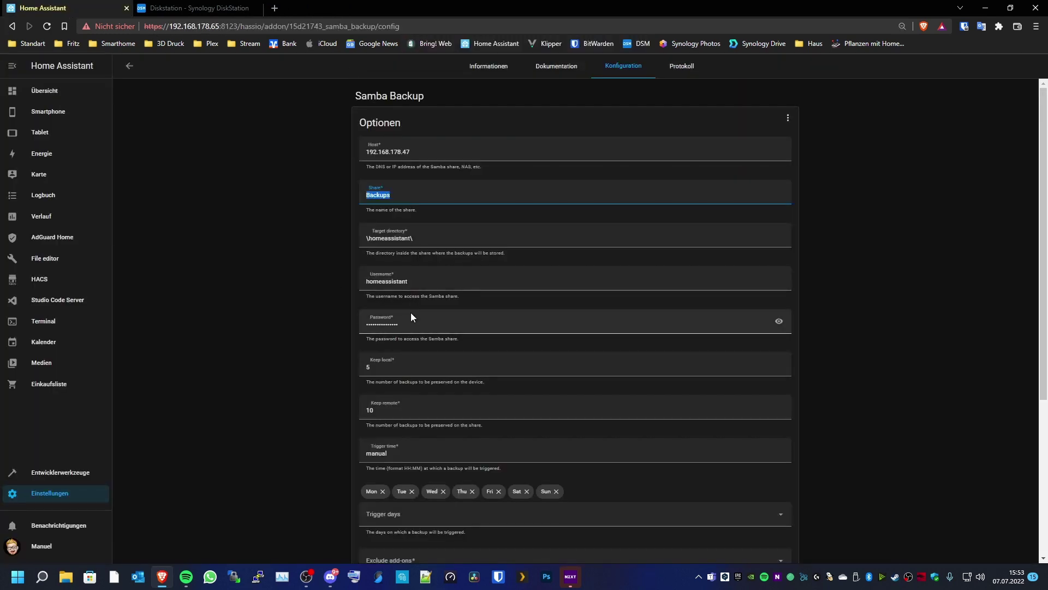
- Review the Samba Backup retention counts, trigger time, trigger days, exclusions and log level, and return to the add-on's information page
{"action": "double_click", "coordinate": [368, 367]}
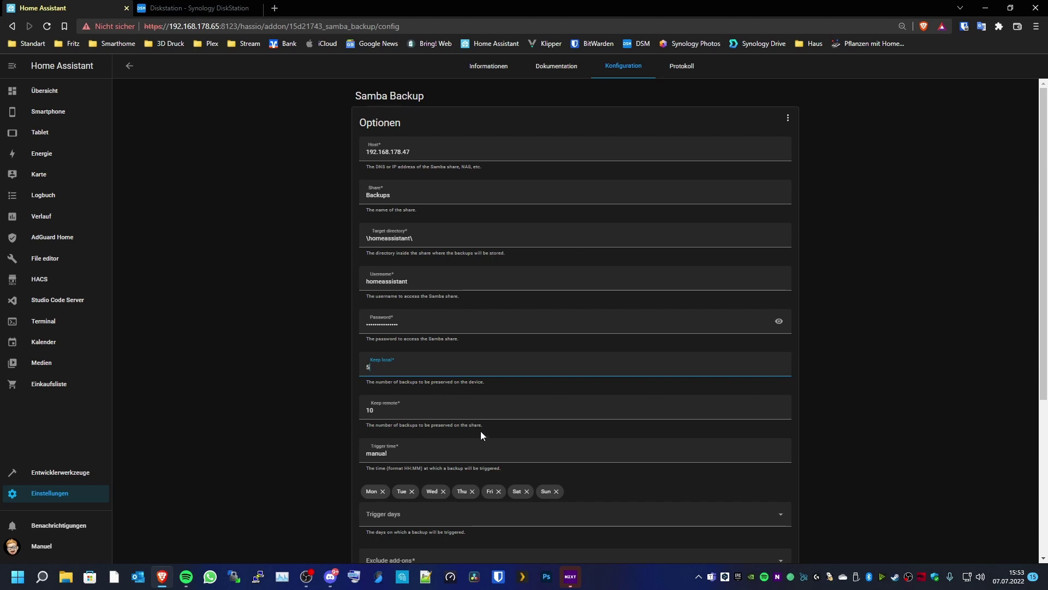
{"action": "key", "text": "Tab"}
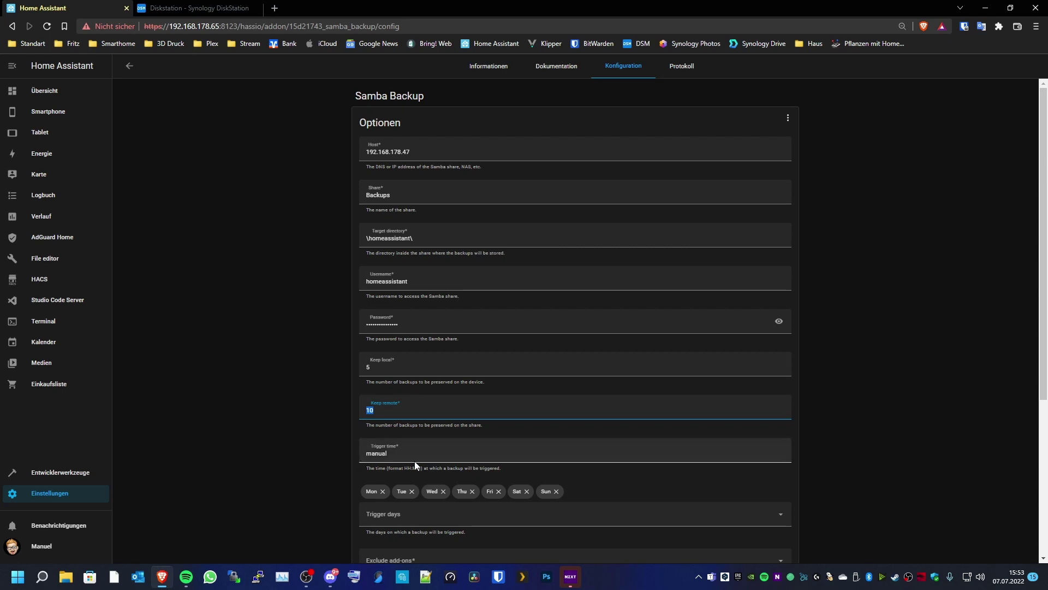
{"action": "scroll", "coordinate": [381, 464], "scroll_direction": "down", "scroll_amount": 2}
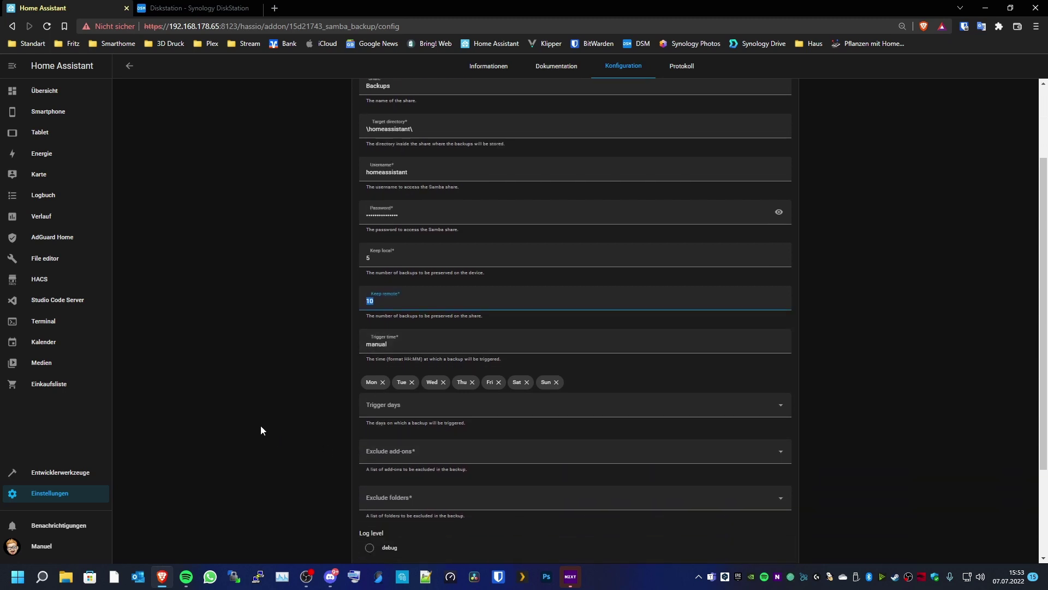
{"action": "left_click", "coordinate": [309, 346]}
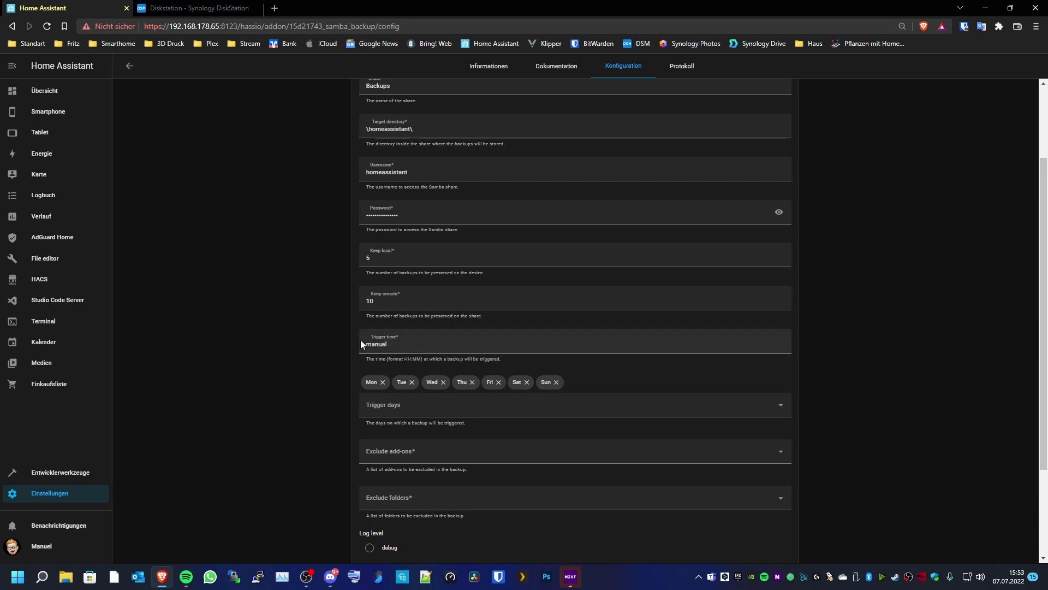
{"action": "scroll", "coordinate": [306, 361], "scroll_direction": "down", "scroll_amount": 2}
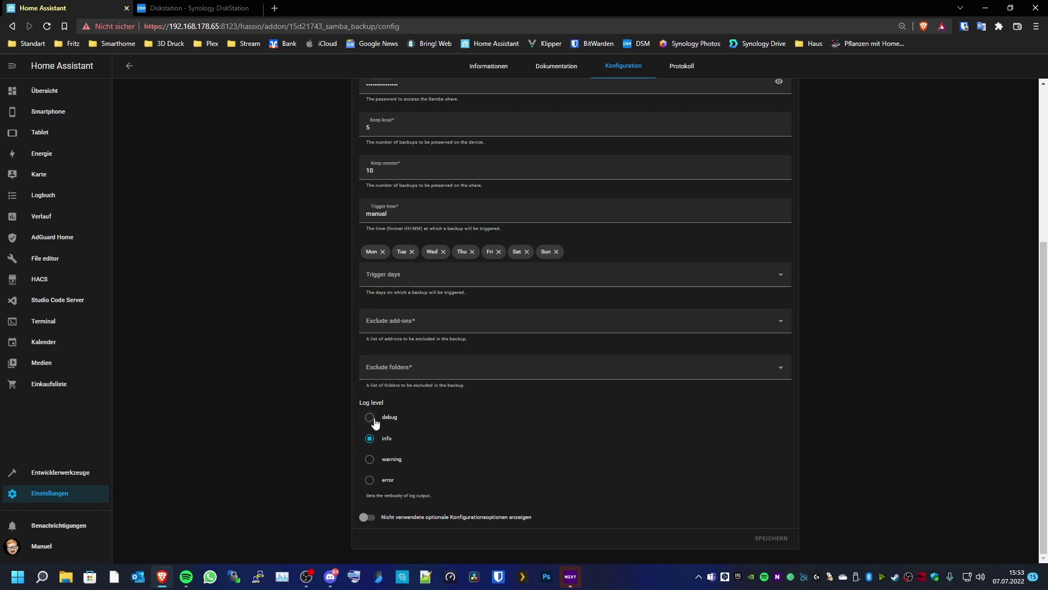
{"action": "left_click", "coordinate": [495, 65]}
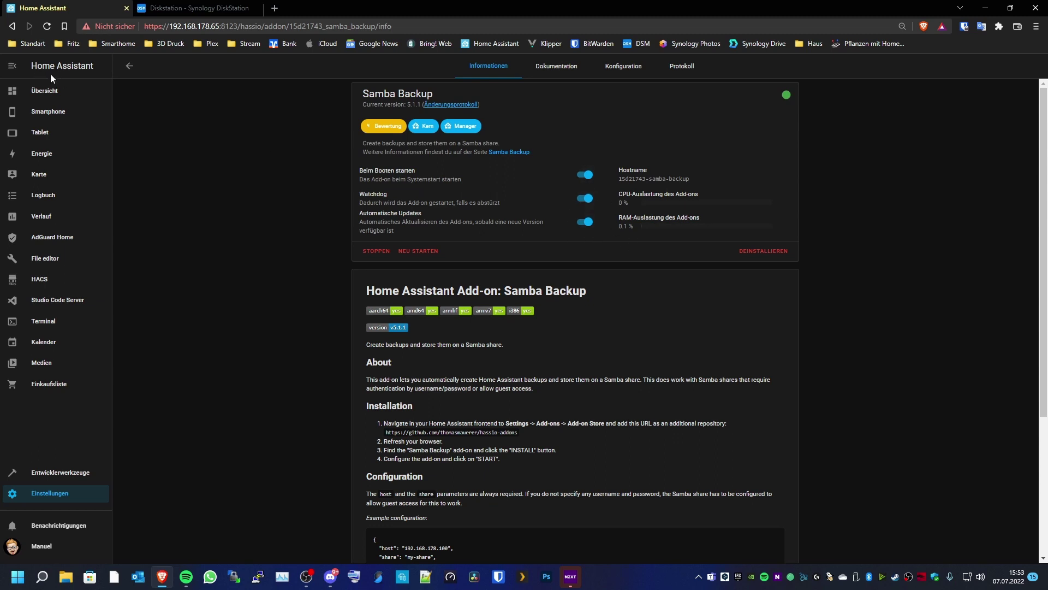
- Put the server view of the Overview dashboard into edit mode and open its three-column grid card's configuration
{"action": "left_click", "coordinate": [44, 91]}
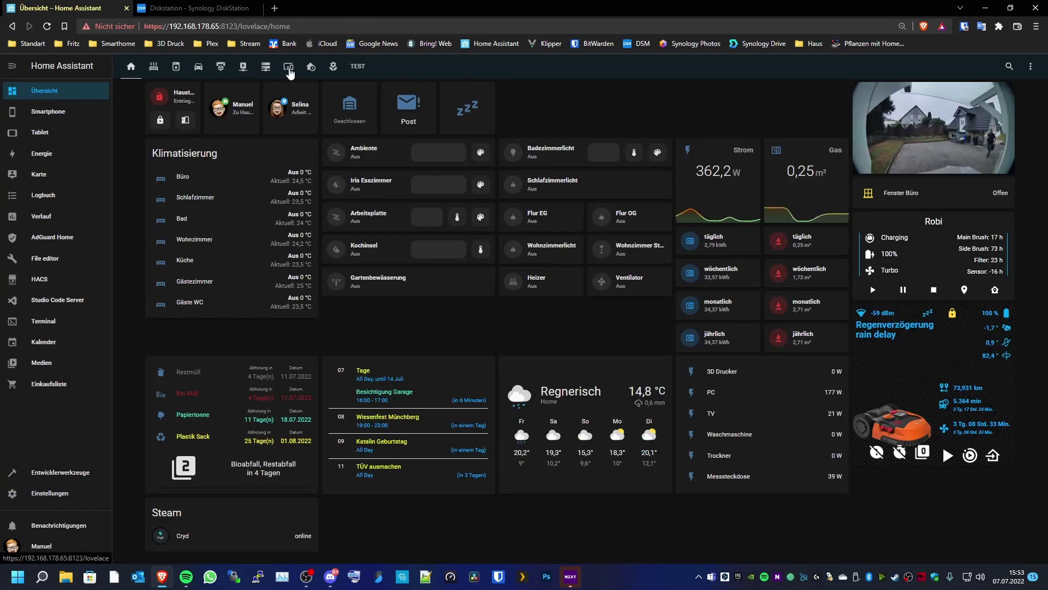
{"action": "left_click", "coordinate": [266, 67]}
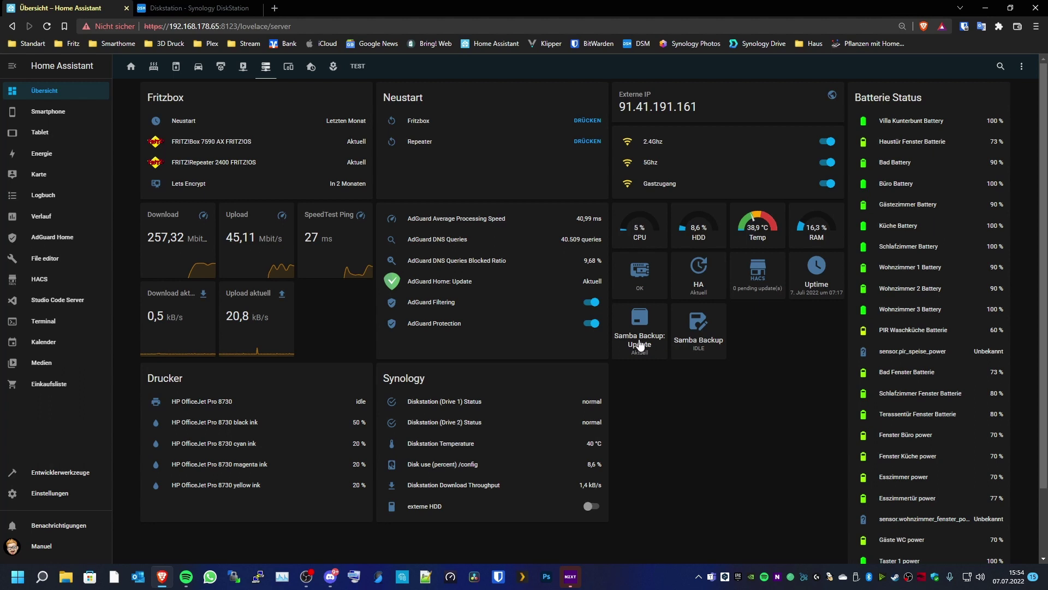
{"action": "left_click", "coordinate": [960, 92]}
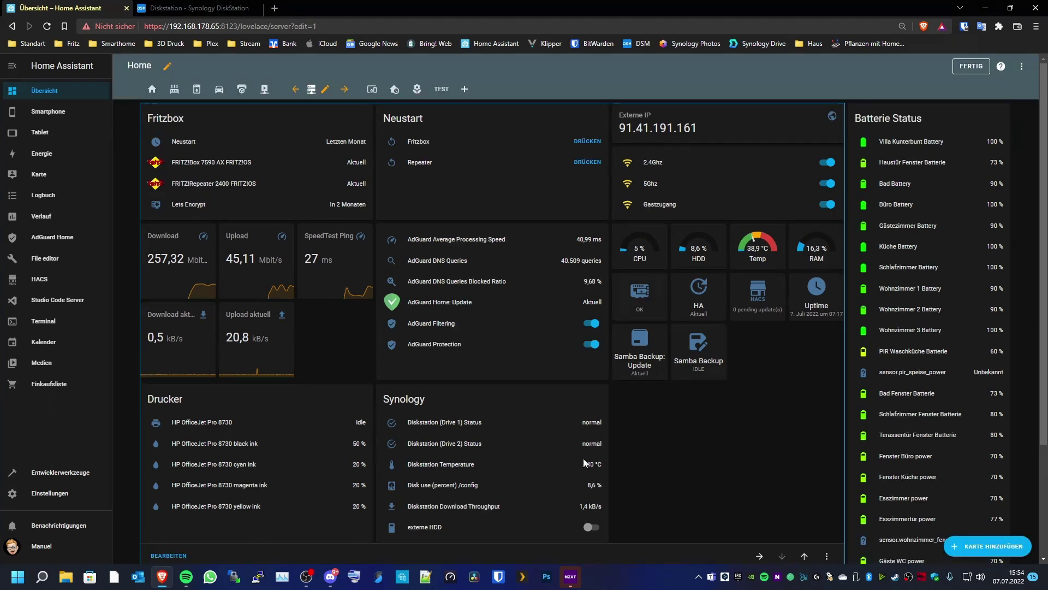
{"action": "left_click", "coordinate": [157, 556]}
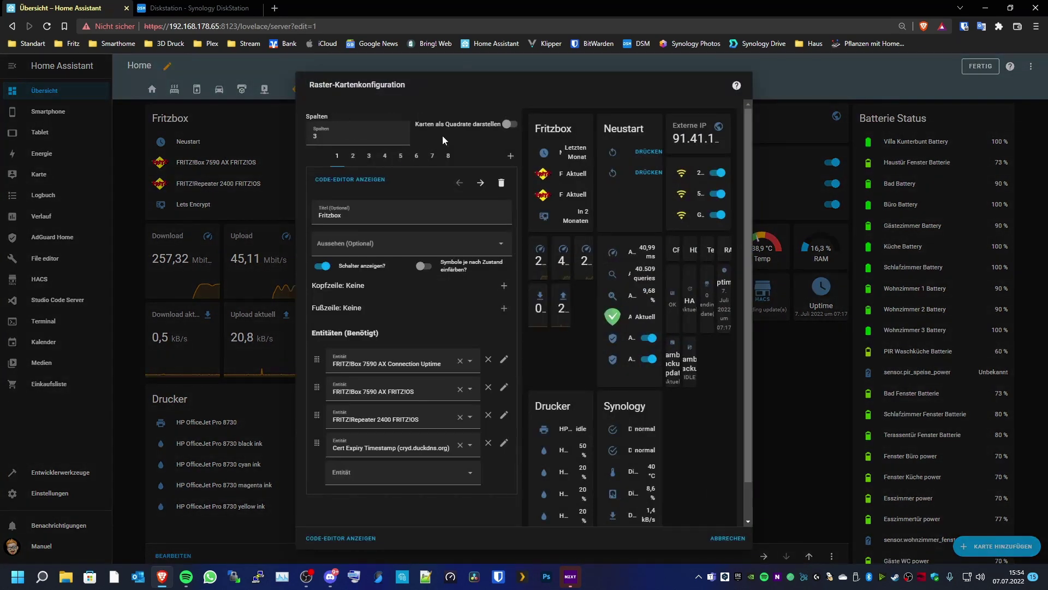
- Find the Samba Backup update button, card 9 nested in grid card 6, and examine its tap action and target add-on
{"action": "left_click", "coordinate": [448, 156]}
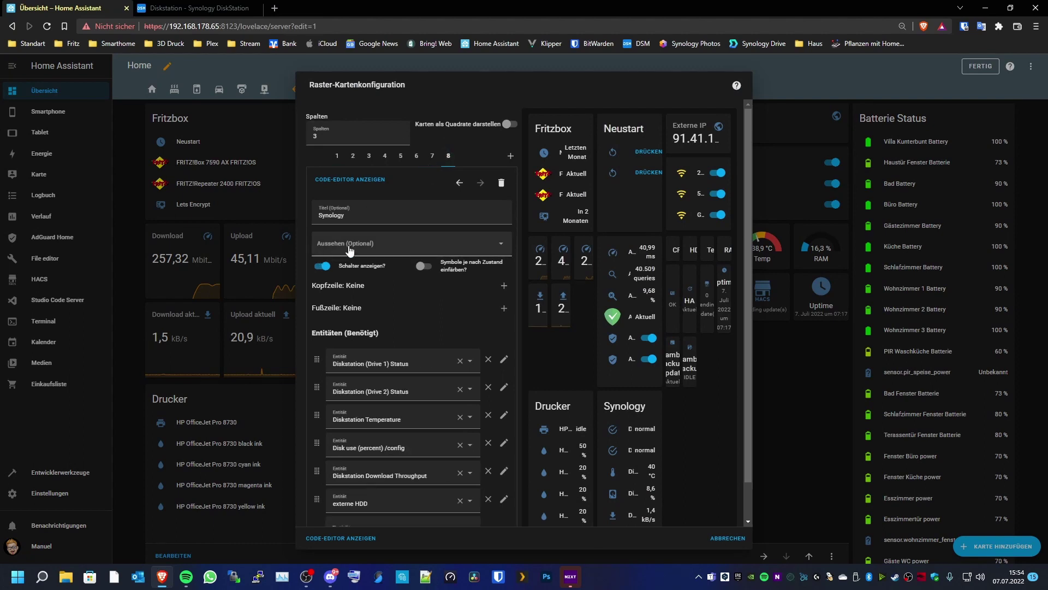
{"action": "scroll", "coordinate": [359, 325], "scroll_direction": "down", "scroll_amount": 1}
{"action": "scroll", "coordinate": [355, 332], "scroll_direction": "up", "scroll_amount": 1}
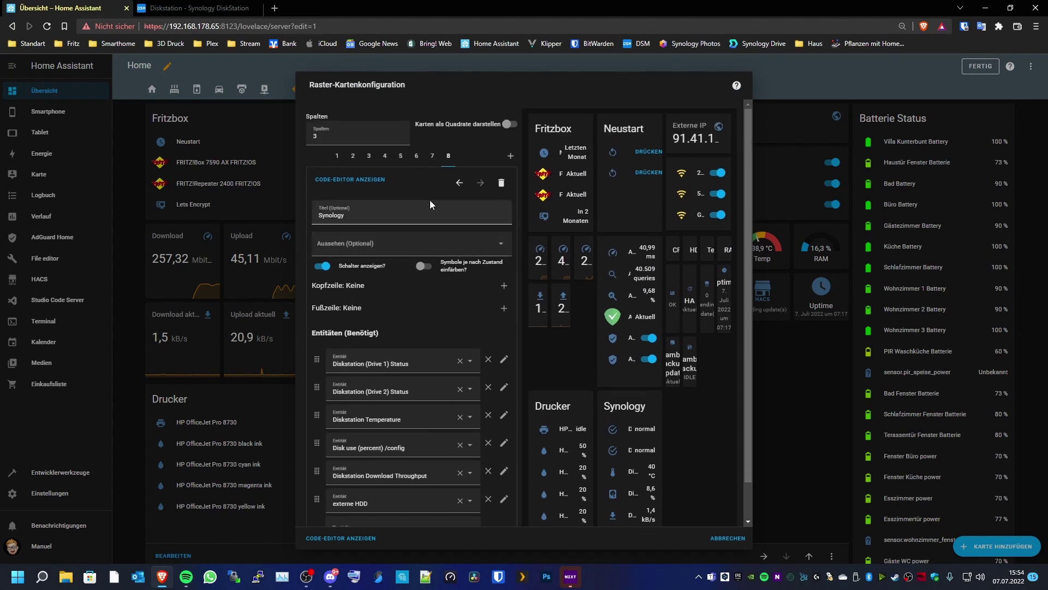
{"action": "left_click", "coordinate": [432, 156]}
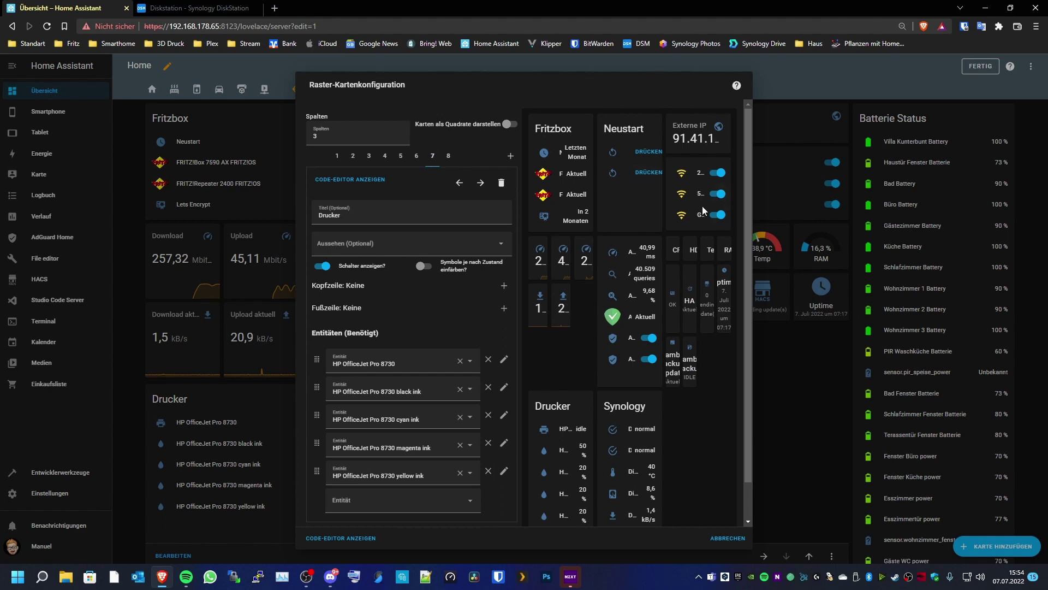
{"action": "left_click", "coordinate": [414, 158]}
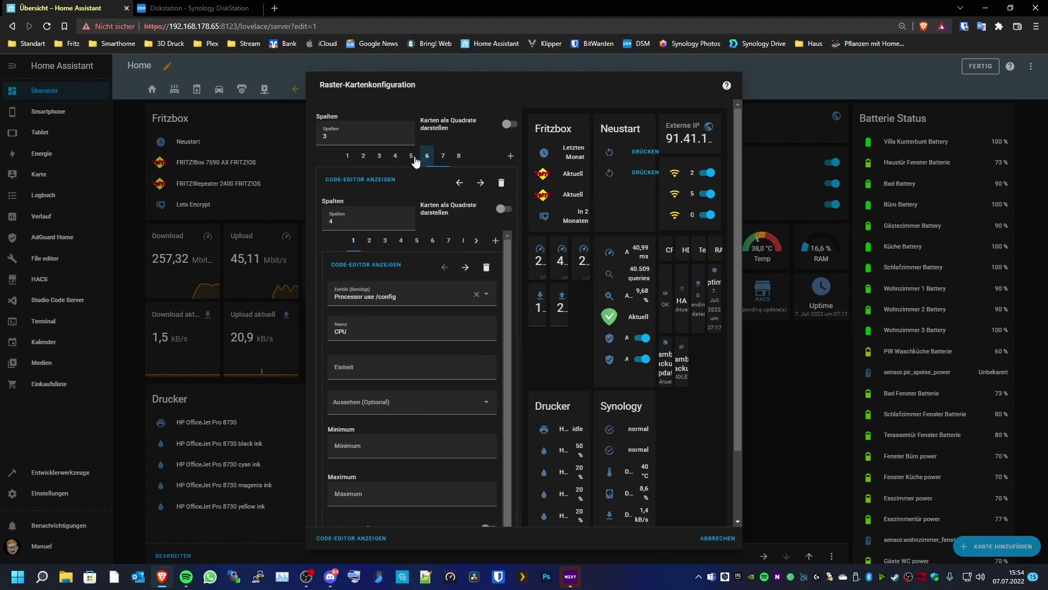
{"action": "left_click", "coordinate": [481, 240]}
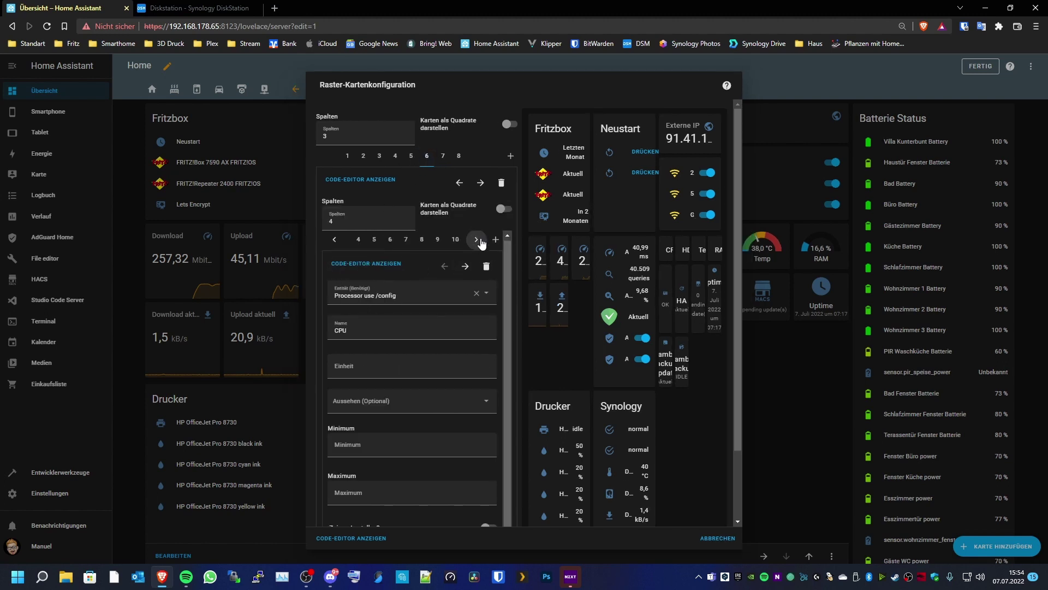
{"action": "left_click", "coordinate": [456, 241]}
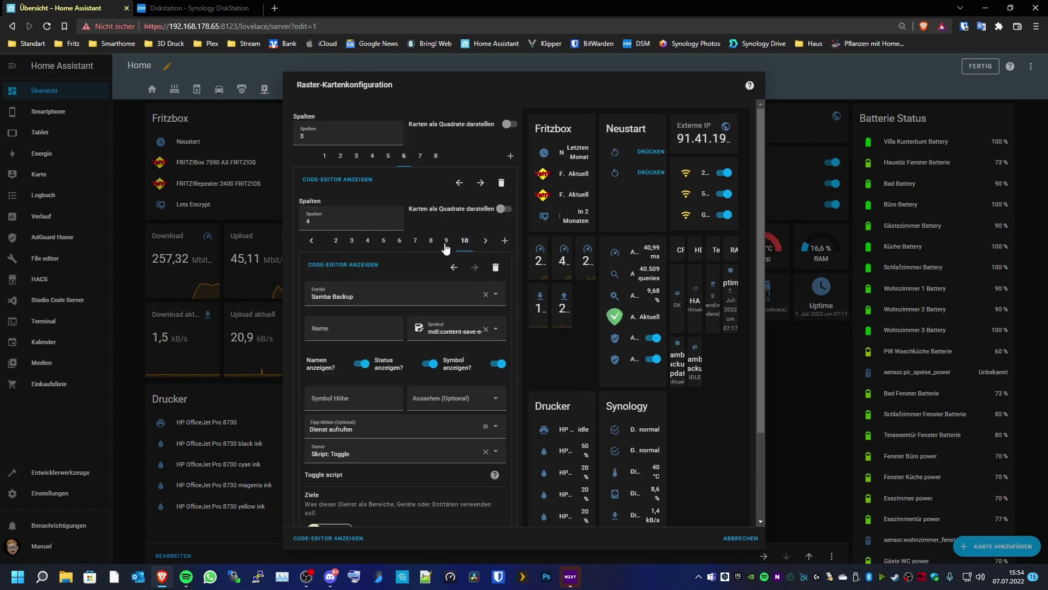
{"action": "left_click", "coordinate": [447, 242]}
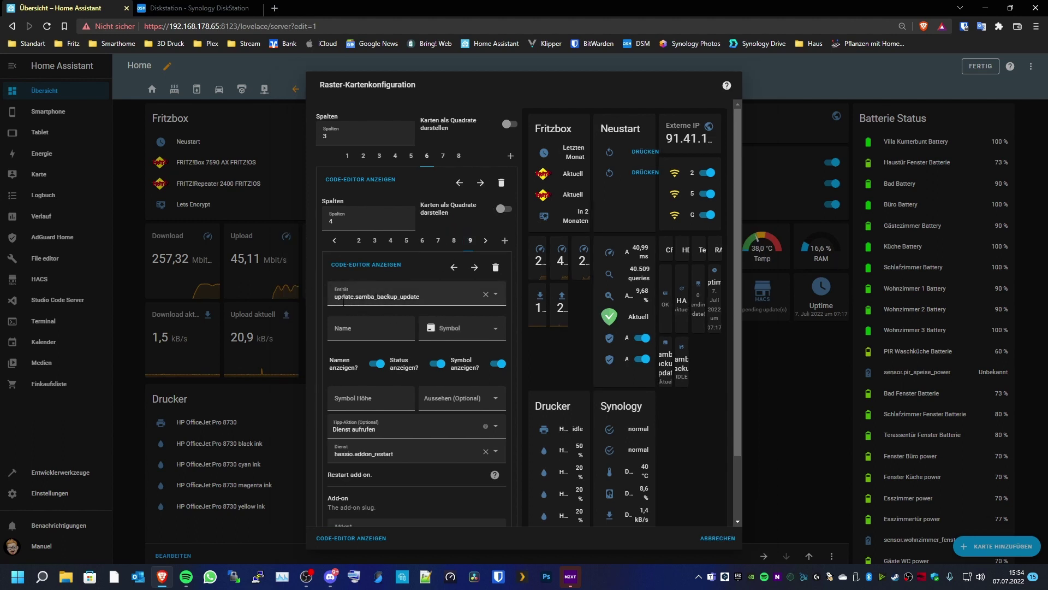
{"action": "scroll", "coordinate": [343, 300], "scroll_direction": "down", "scroll_amount": 2}
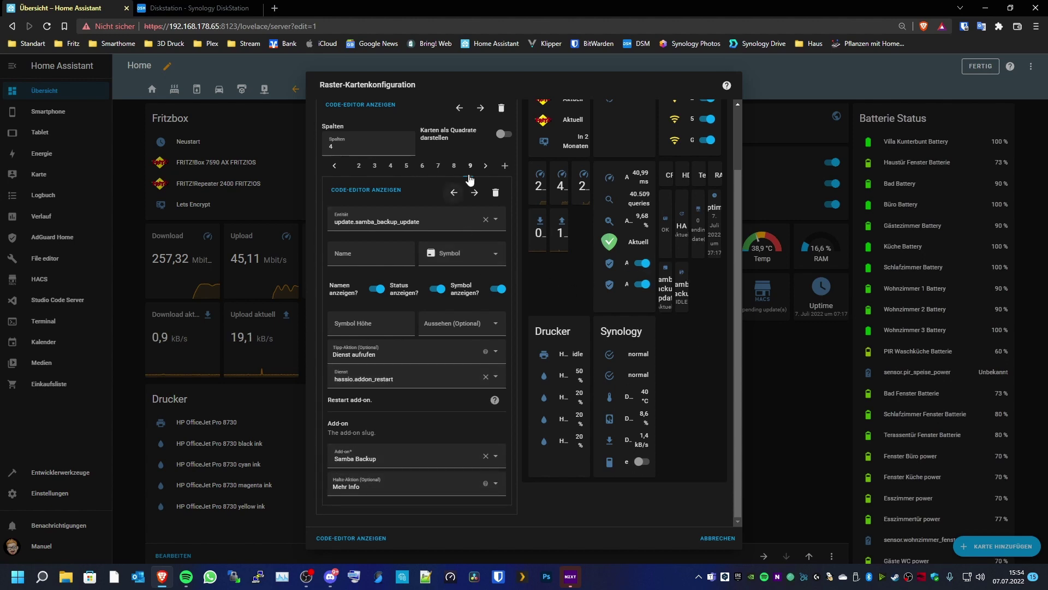
- Examine the Samba Backup sensor button's tap action and script target in nested card 10, and leave the grid configuration without saving
{"action": "left_click", "coordinate": [485, 166]}
{"action": "left_click", "coordinate": [467, 166]}
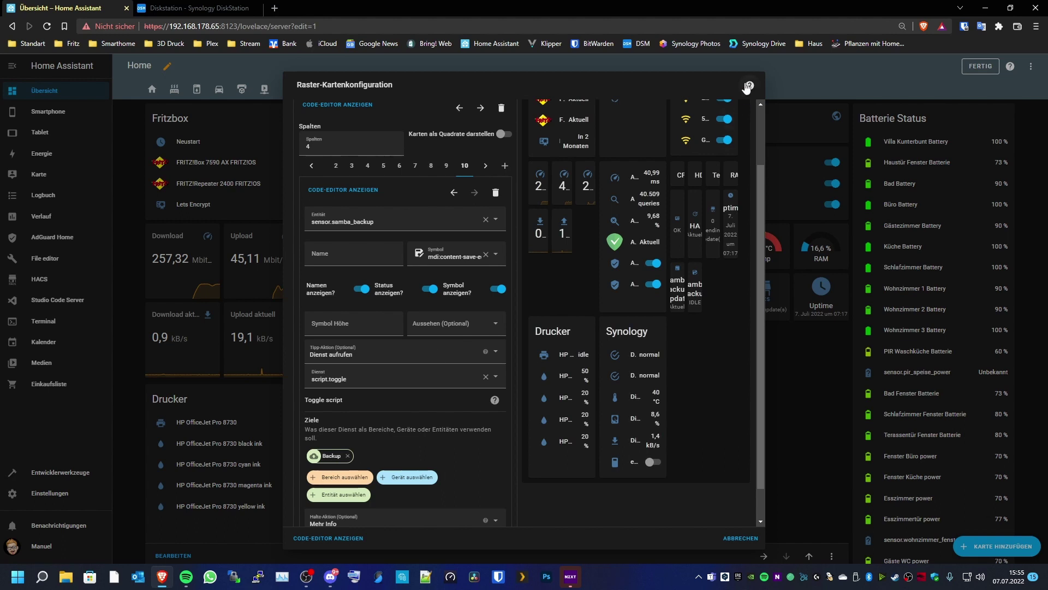
{"action": "left_click", "coordinate": [739, 540]}
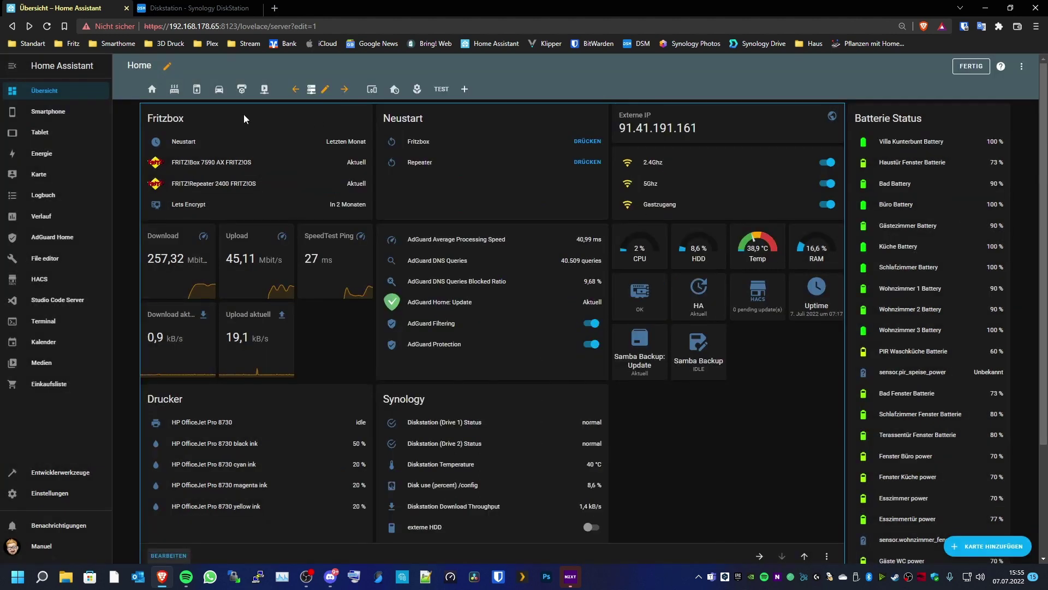
- Open the Backup script from the Automations & Scenes settings and show its add-on stdin action as YAML
{"action": "left_click", "coordinate": [45, 493]}
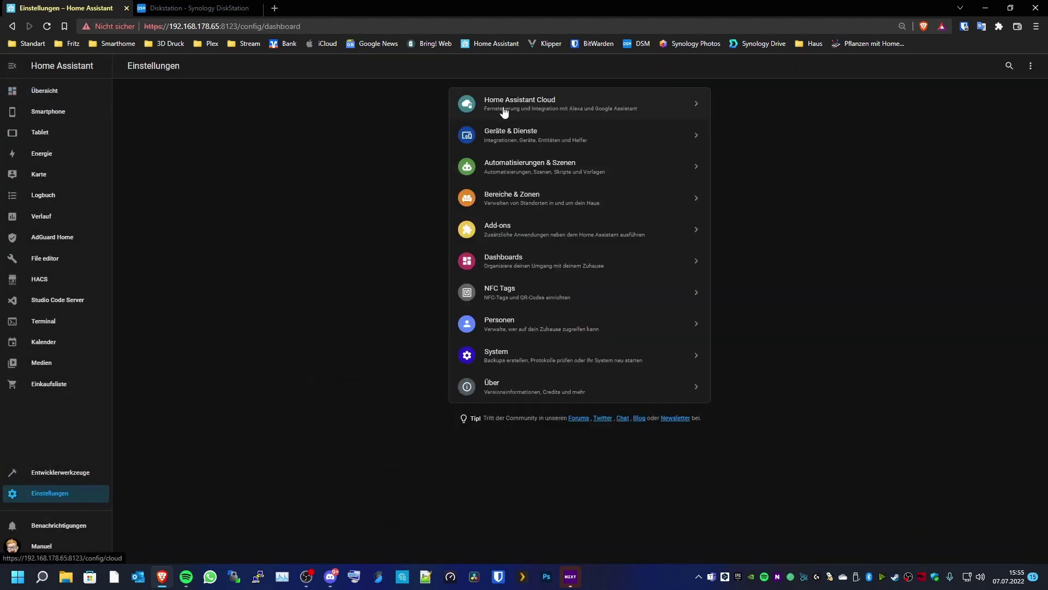
{"action": "left_click", "coordinate": [517, 164]}
{"action": "left_click", "coordinate": [619, 68]}
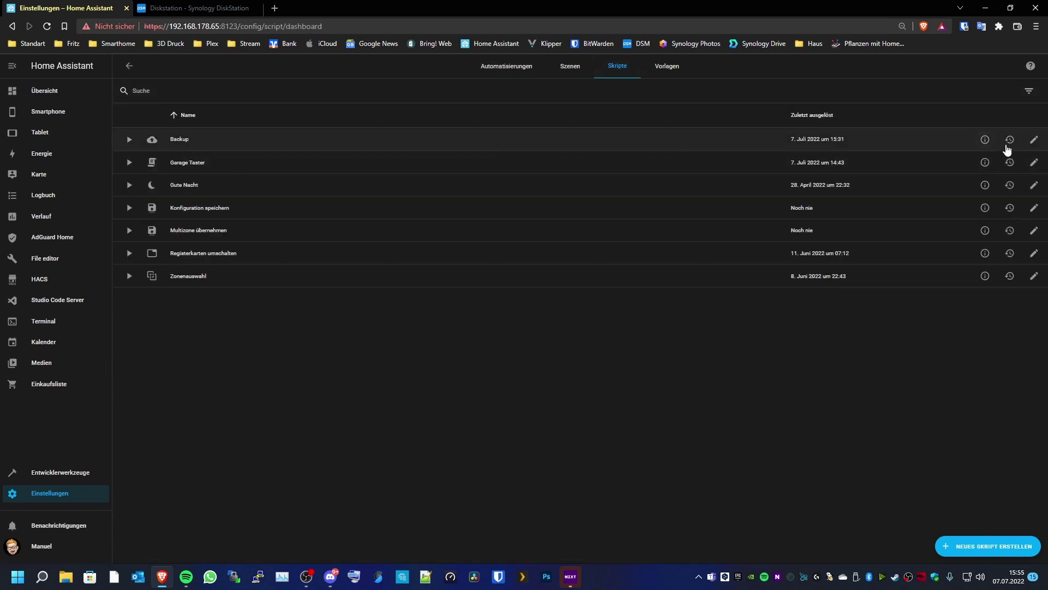
{"action": "left_click", "coordinate": [1035, 140]}
{"action": "scroll", "coordinate": [388, 259], "scroll_direction": "down", "scroll_amount": 2}
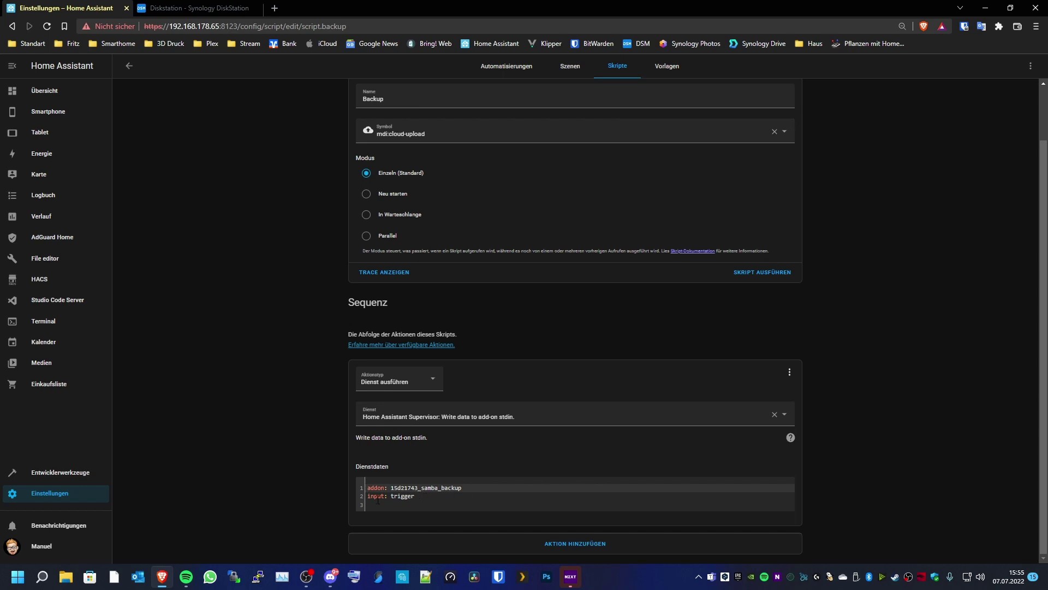
{"action": "left_click", "coordinate": [790, 374]}
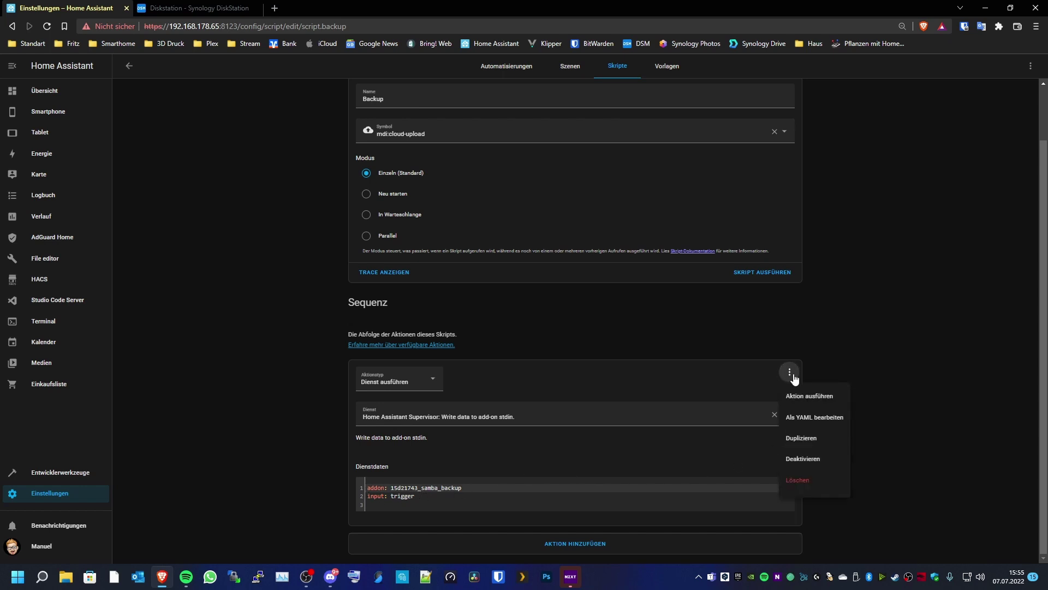
{"action": "left_click", "coordinate": [809, 417]}
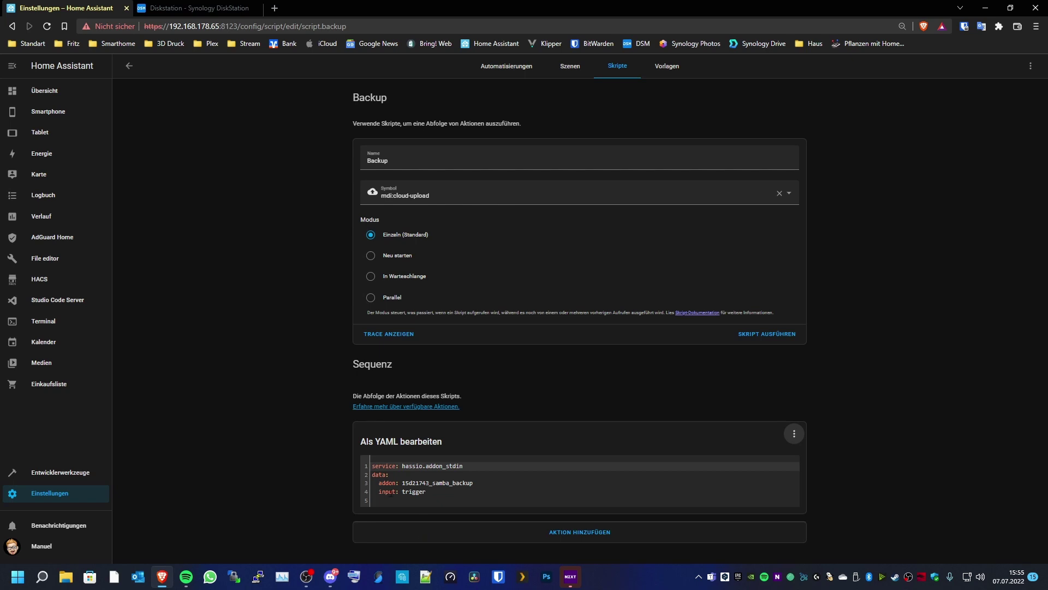
- Return to the server view of the Overview dashboard and finish editing the dashboard
{"action": "left_click", "coordinate": [58, 93]}
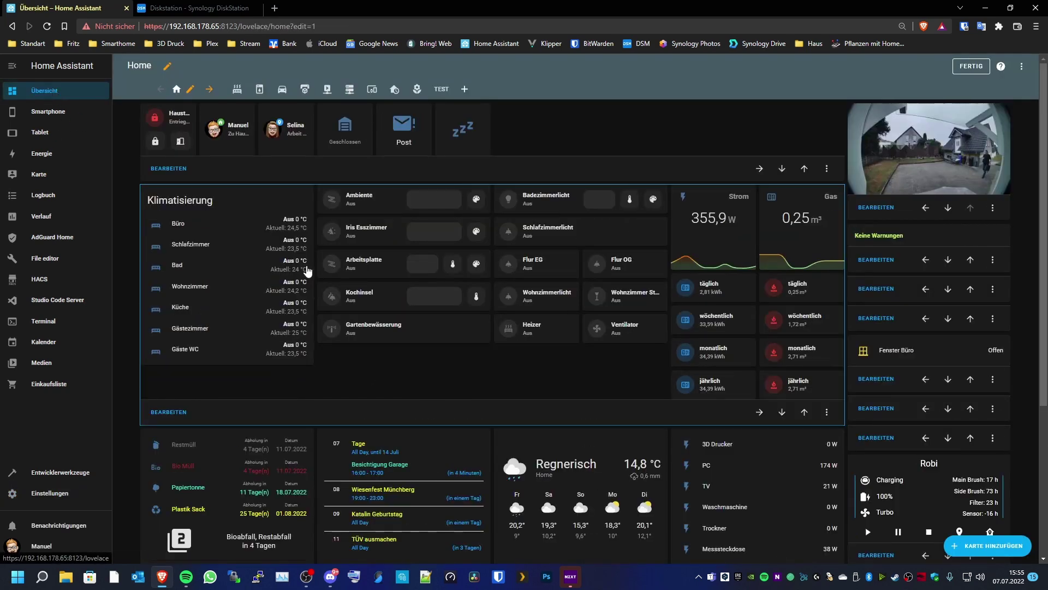
{"action": "left_click", "coordinate": [372, 89]}
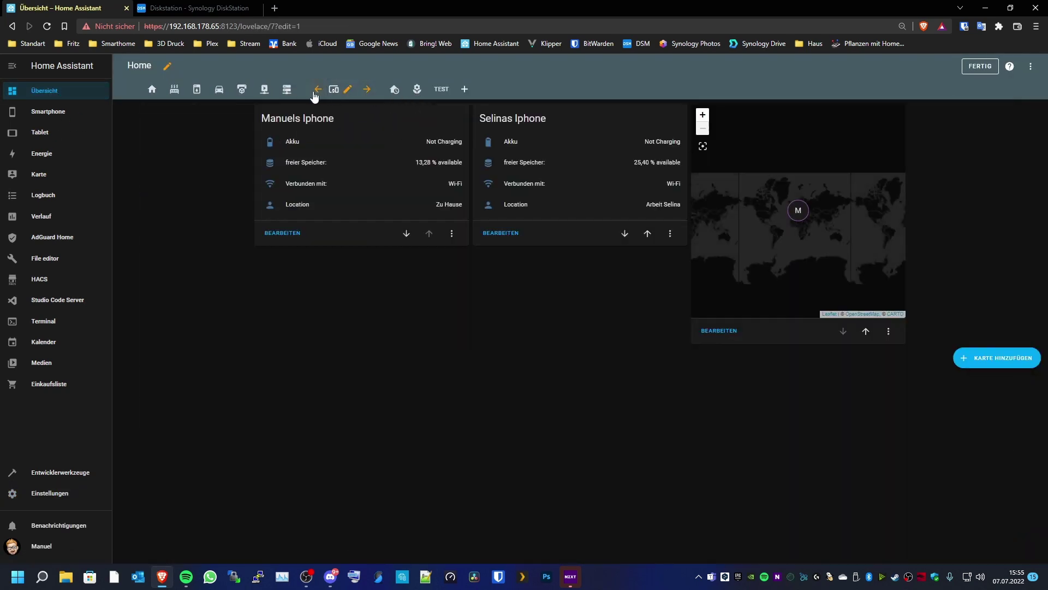
{"action": "left_click", "coordinate": [313, 92]}
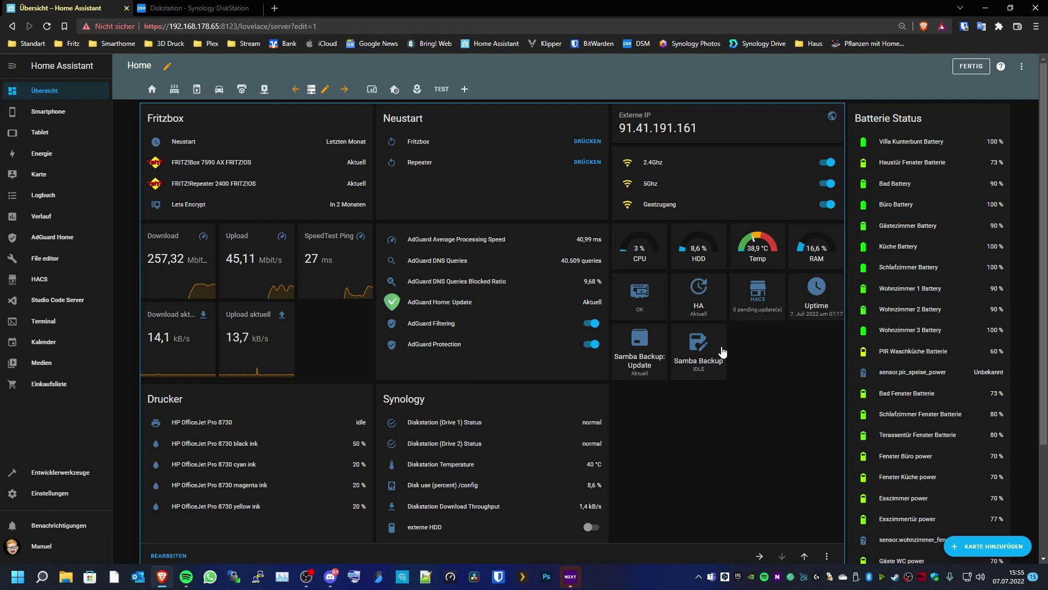
{"action": "left_click", "coordinate": [971, 66]}
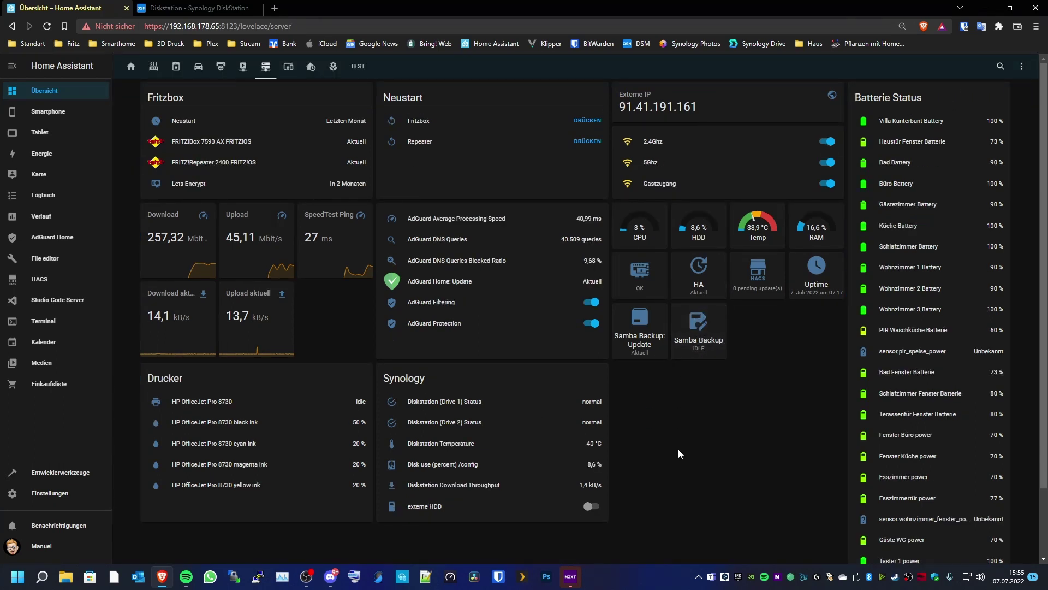
{"action": "left_click", "coordinate": [698, 350]}
- Examine the list of stored Samba backups in the system settings and return to the Overview dashboard
{"action": "left_click", "coordinate": [39, 496]}
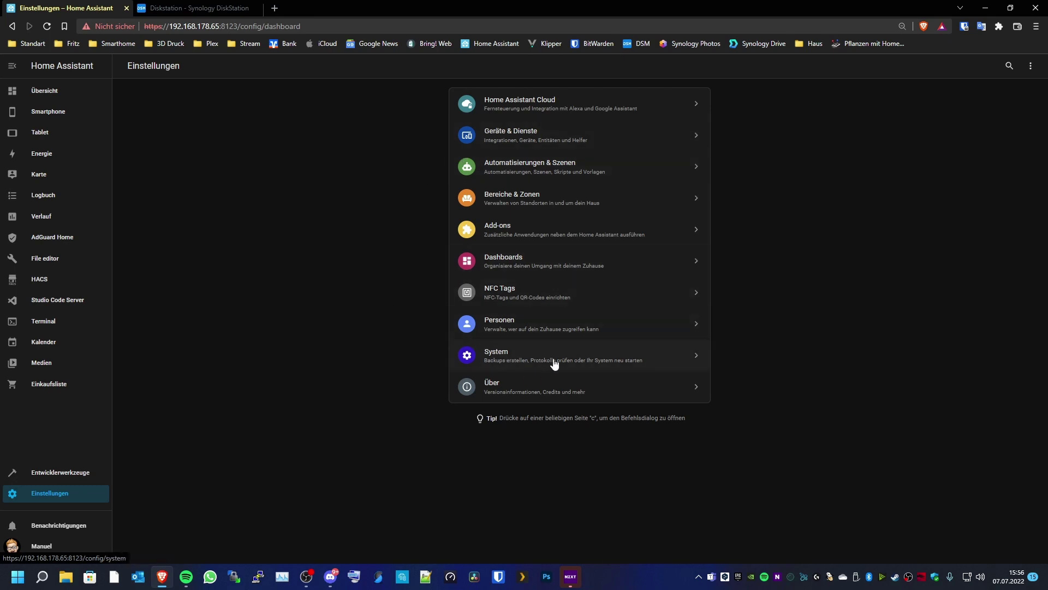
{"action": "left_click", "coordinate": [491, 363]}
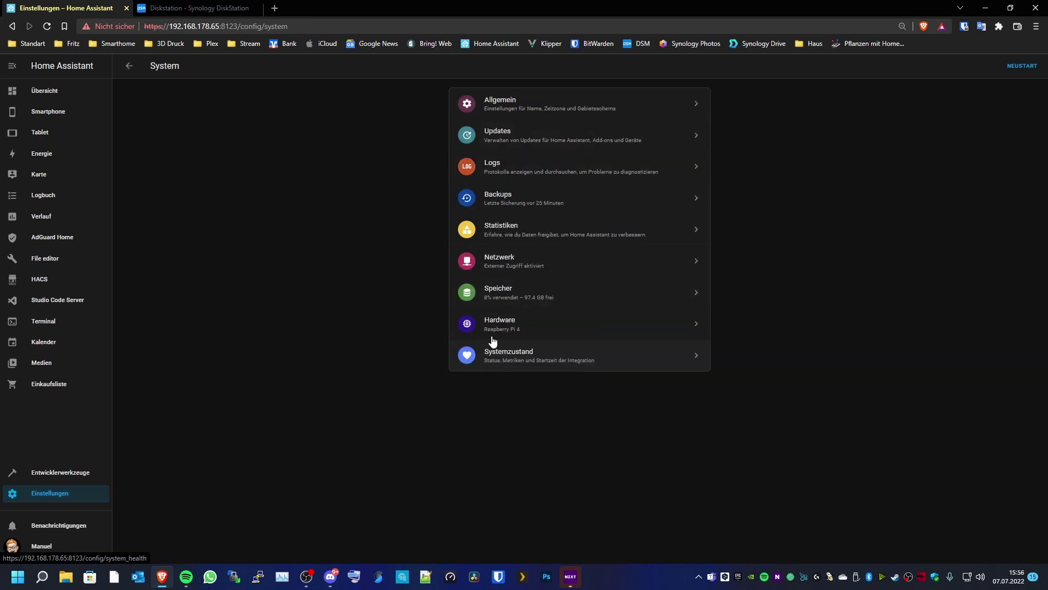
{"action": "left_click", "coordinate": [498, 205]}
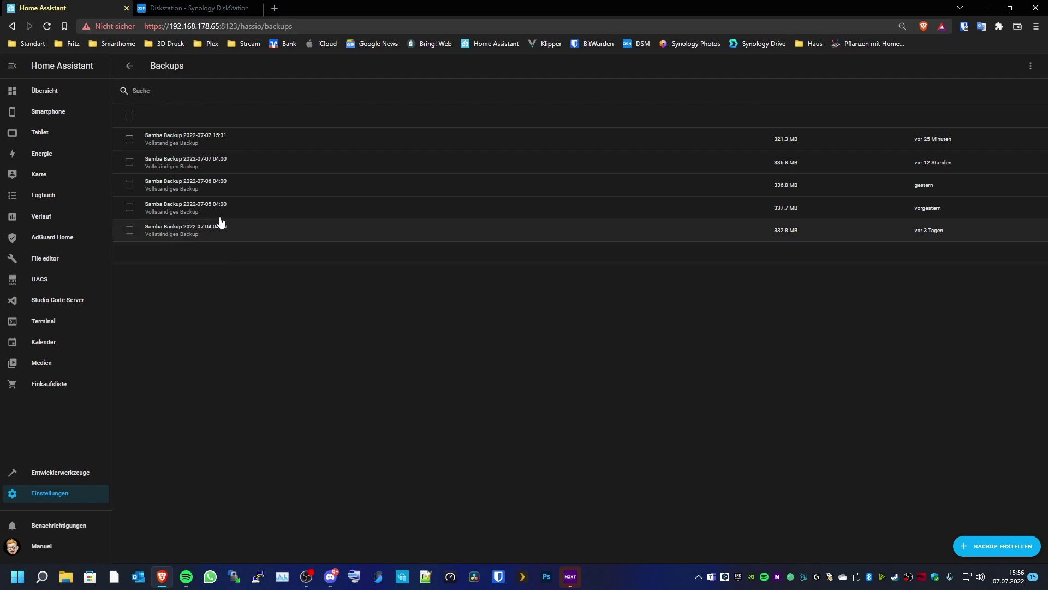
{"action": "left_click", "coordinate": [60, 91]}
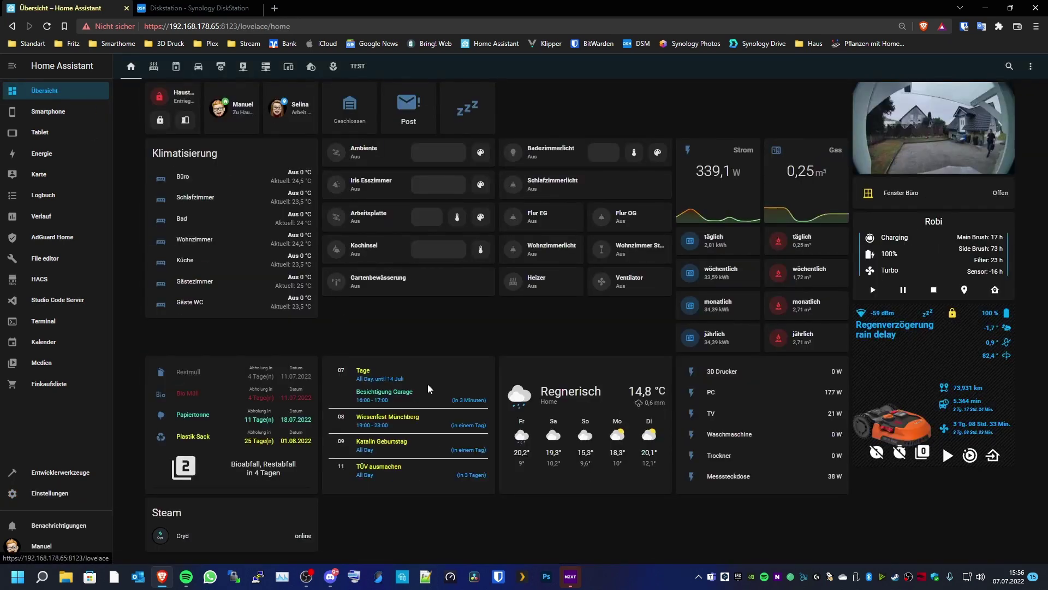